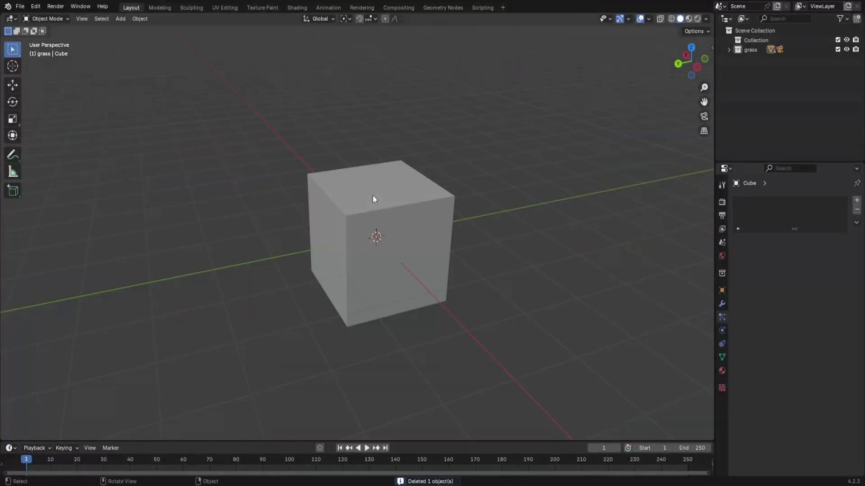
# Step: Delete the default cube from the scene
pyautogui.click(373, 195)
pyautogui.press('x')
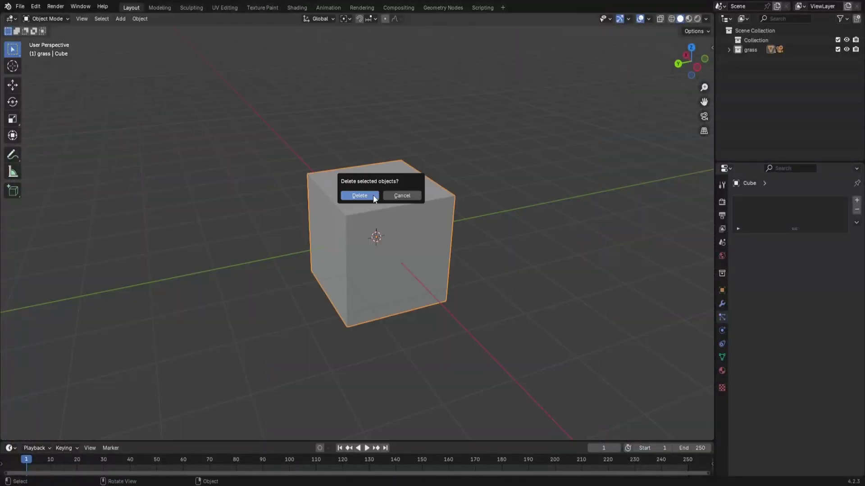
pyautogui.click(372, 195)
# Step: Add a fresh cube mesh and expand the manual scatter options
pyautogui.hotkey('shift', 'a')
pyautogui.moveTo(413, 194)
pyautogui.click(482, 202)
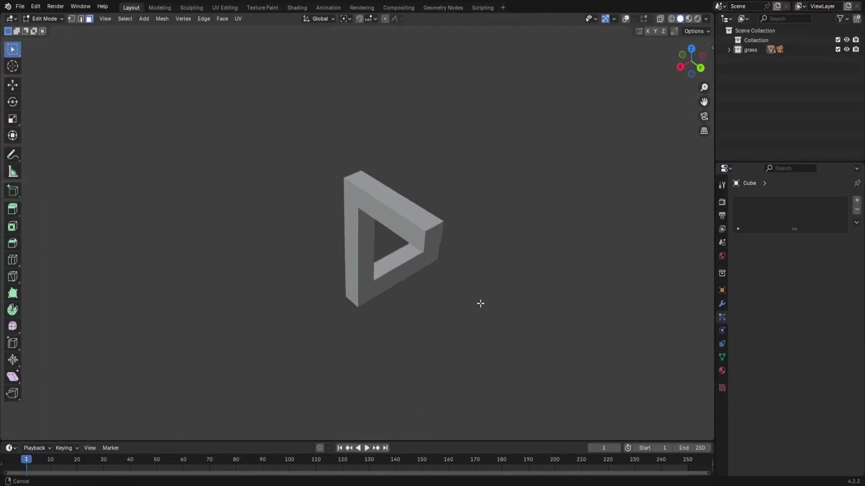
pyautogui.moveTo(478, 303); pyautogui.dragTo(488, 266, button='middle')
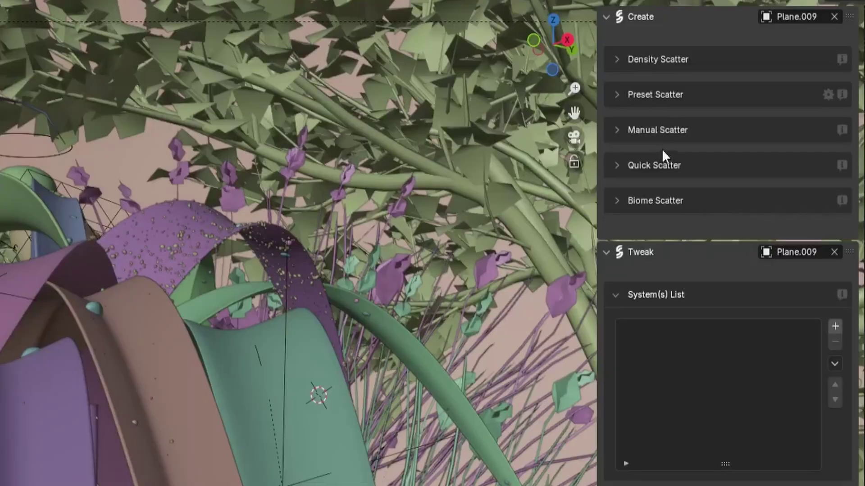
pyautogui.click(665, 134)
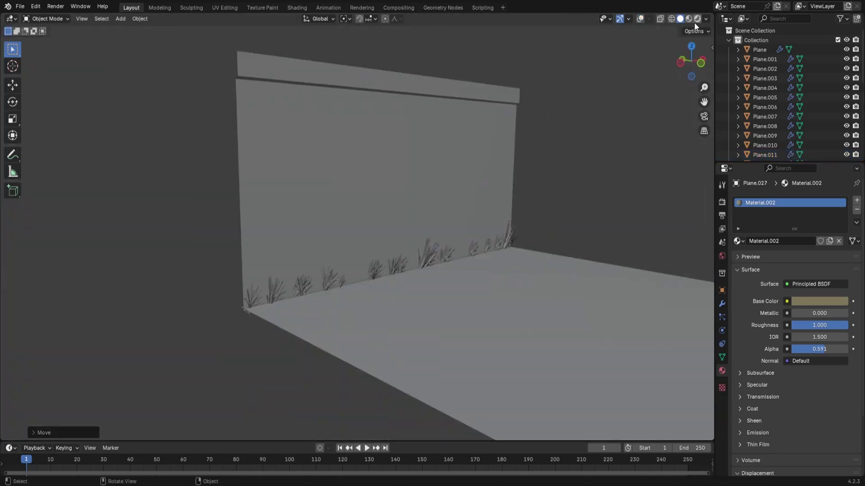
# Step: Preview in rendered shading and squash the plane into a thin blade strip using Sharp proportional falloff
pyautogui.click(697, 18)
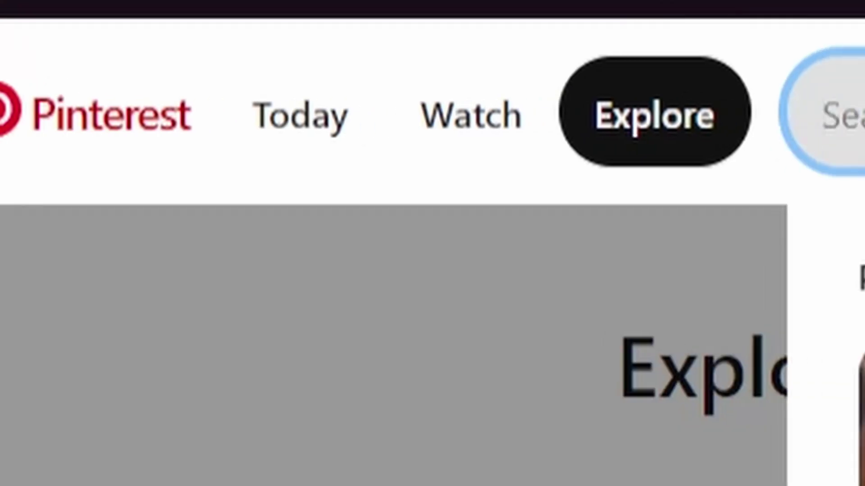
pyautogui.write("Big ol' verdant ")
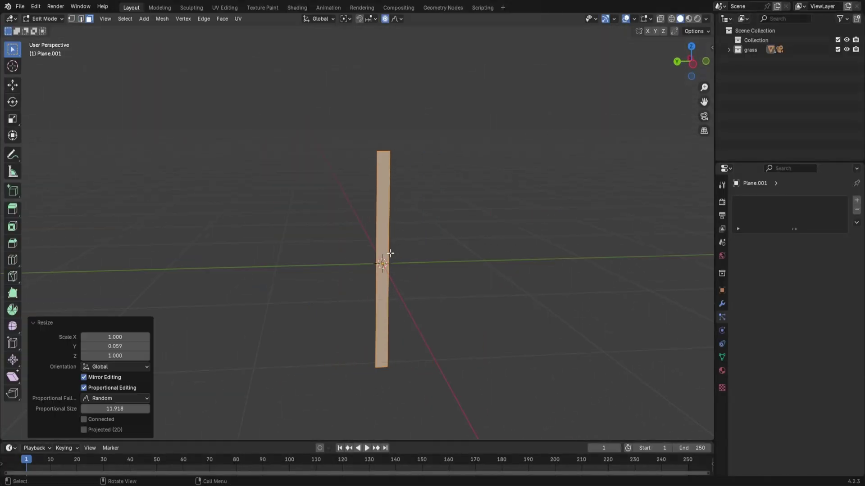
pyautogui.press('g')
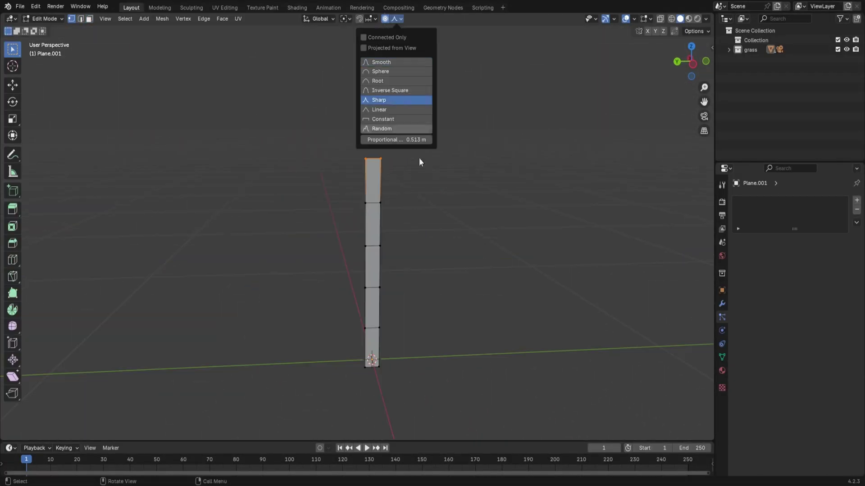
pyautogui.click(385, 98)
pyautogui.press('s')
pyautogui.click(404, 193)
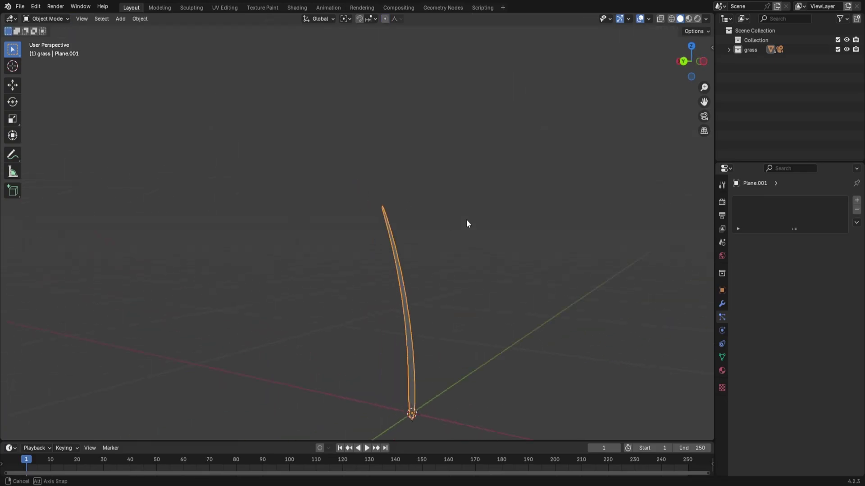
pyautogui.moveTo(482, 219); pyautogui.dragTo(605, 220, button='middle')
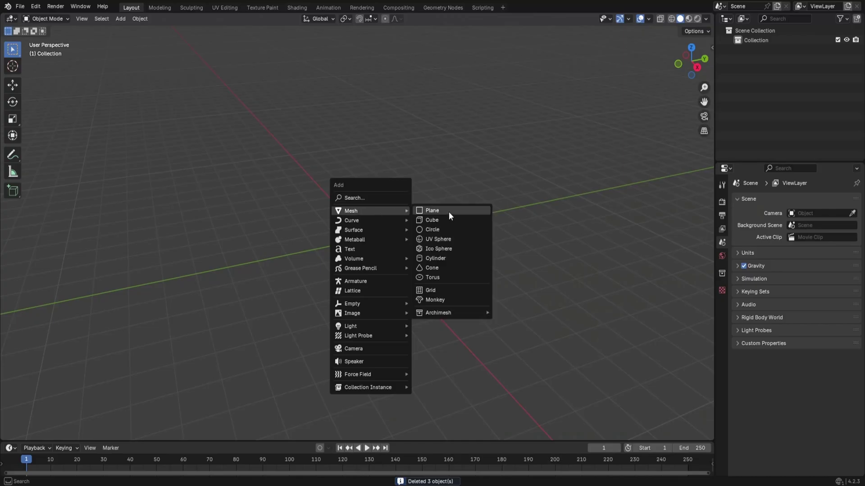
# Step: Paste the copied plane into the scene and raise its vertices along Z
pyautogui.press('Escape')
pyautogui.hotkey('ctrl', 'v')
pyautogui.scroll(-10, 450, 208)
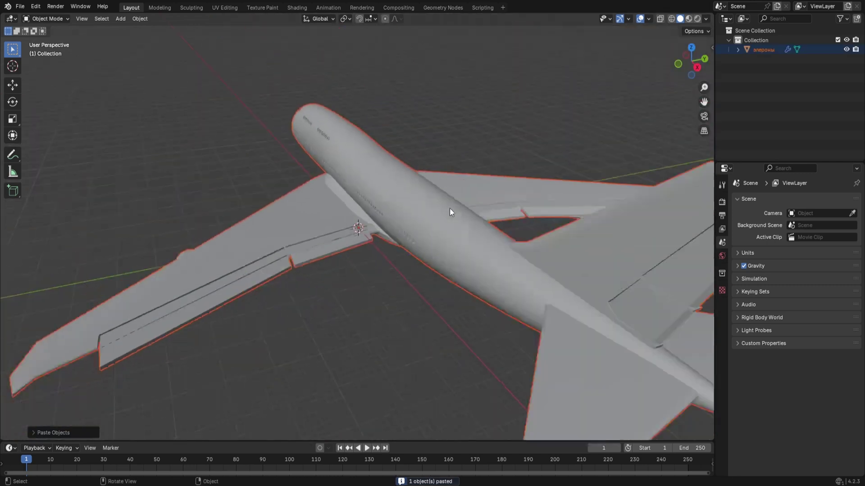
pyautogui.click(450, 208)
pyautogui.moveTo(450, 208); pyautogui.dragTo(526, 182, button='middle')
pyautogui.press('g')
pyautogui.press('z')
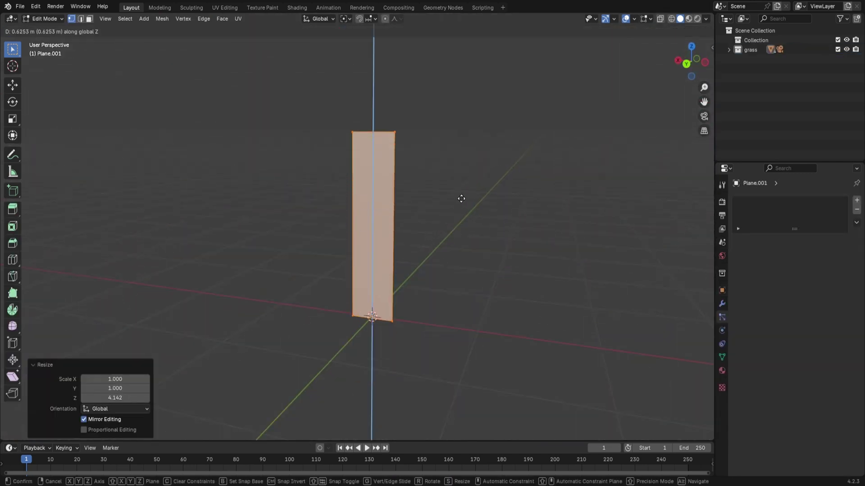
pyautogui.click(461, 199)
# Step: Narrow the strip along X and taper it with proportional scaling
pyautogui.press('s')
pyautogui.press('x')
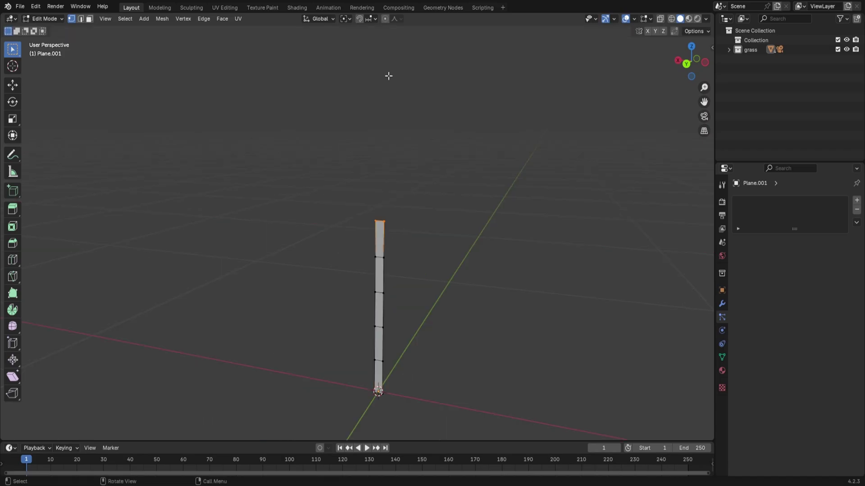
pyautogui.click(396, 19)
pyautogui.press('s')
pyautogui.press('x')
pyautogui.click(421, 224)
# Step: Bend the blade's tip along Y with a proportional move and return to Object Mode
pyautogui.moveTo(420, 224); pyautogui.dragTo(420, 222, button='middle')
pyautogui.press('g')
pyautogui.press('y')
pyautogui.click(395, 235)
pyautogui.press('Tab')
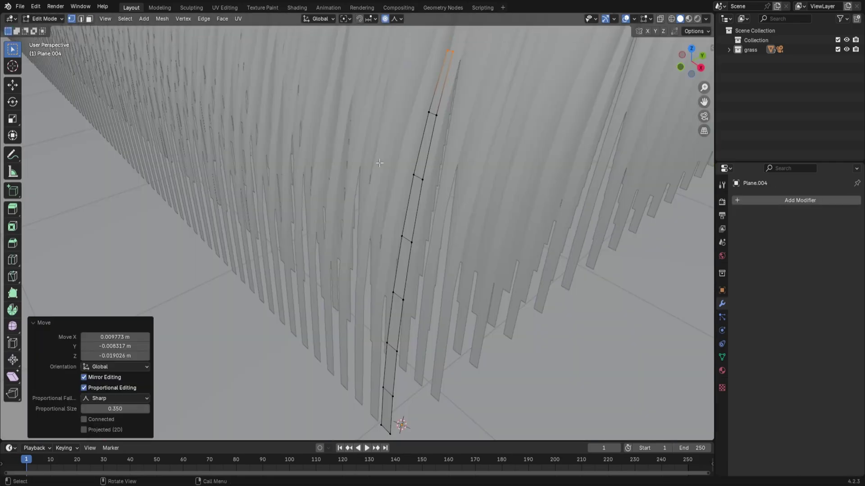
pyautogui.press('g')
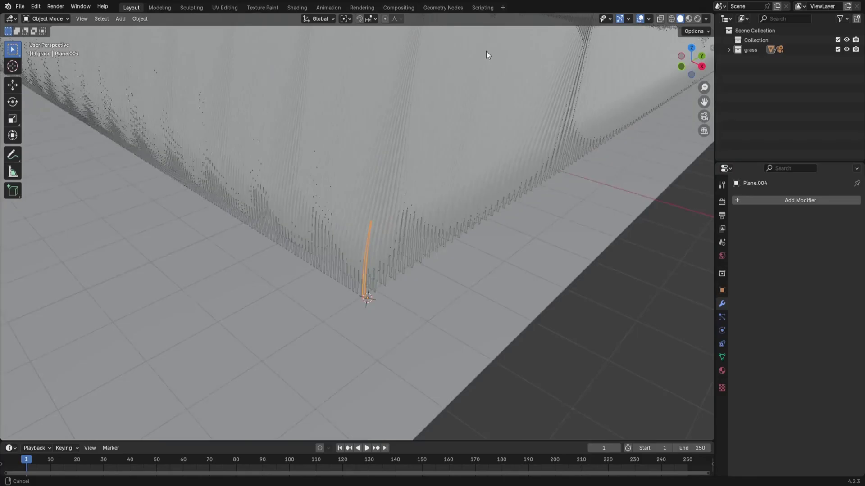
pyautogui.moveTo(485, 50); pyautogui.dragTo(449, 197, button='middle')
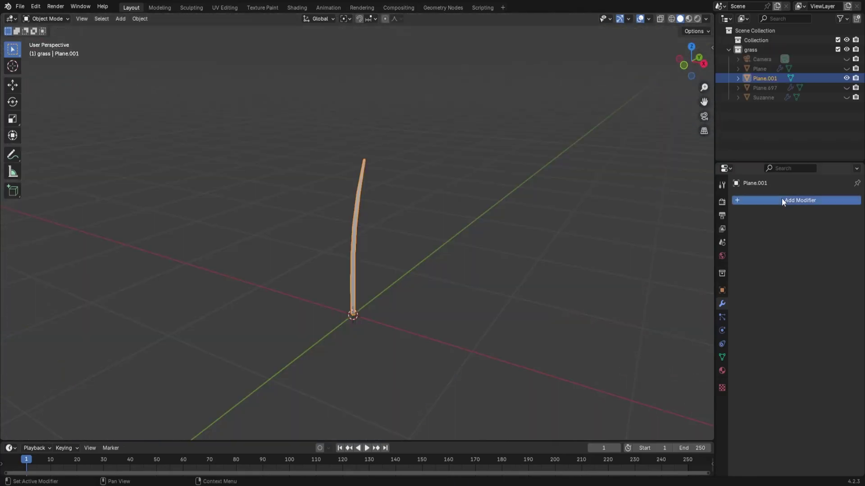
# Step: Add an Array modifier to the blade and duplicate it
pyautogui.click(782, 199)
pyautogui.write('arra')
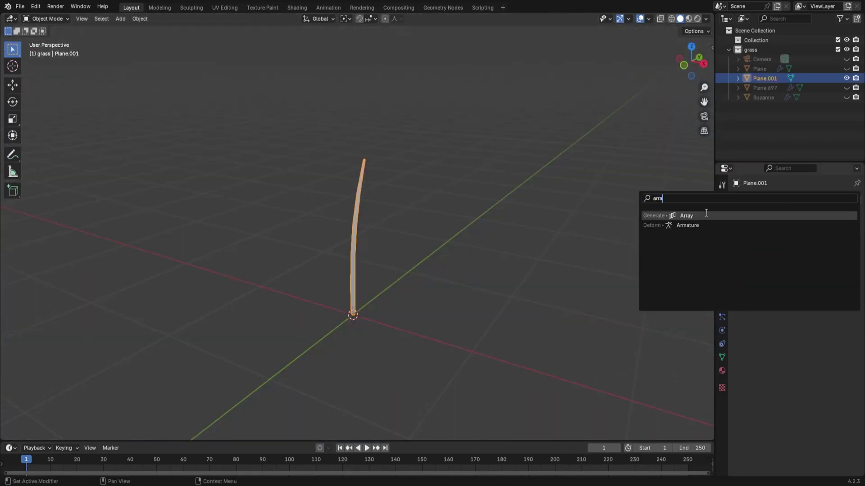
pyautogui.click(704, 216)
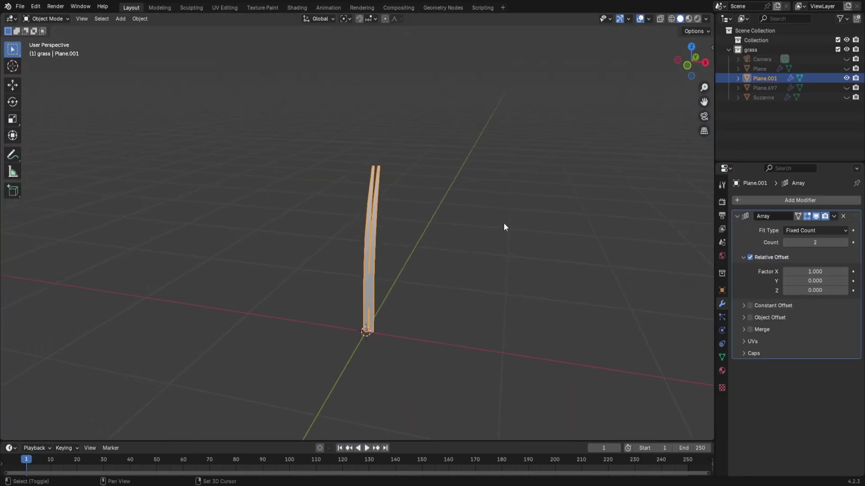
pyautogui.click(835, 216)
pyautogui.click(816, 237)
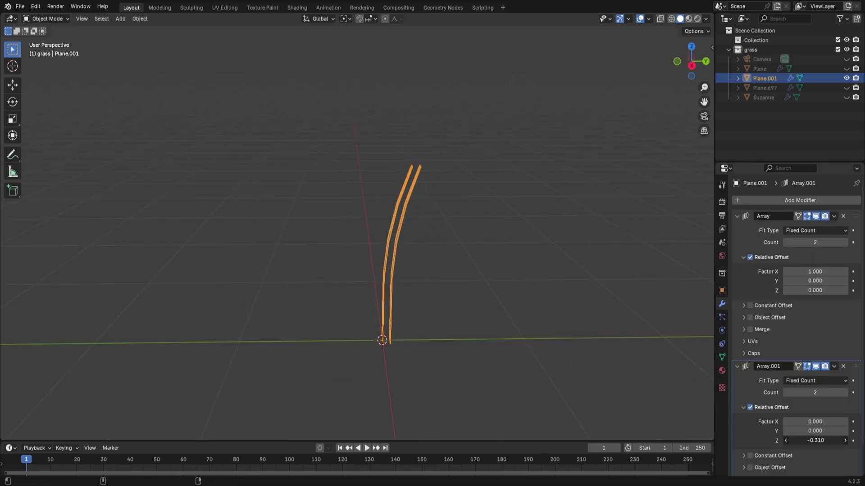
pyautogui.moveTo(561, 355); pyautogui.dragTo(742, 247, button='middle')
# Step: Set the Array counts to 29 and 10, with the second Array's Z offset at -0.5
pyautogui.moveTo(805, 242); pyautogui.dragTo(827, 242)
pyautogui.scroll(-4, 502, 268)
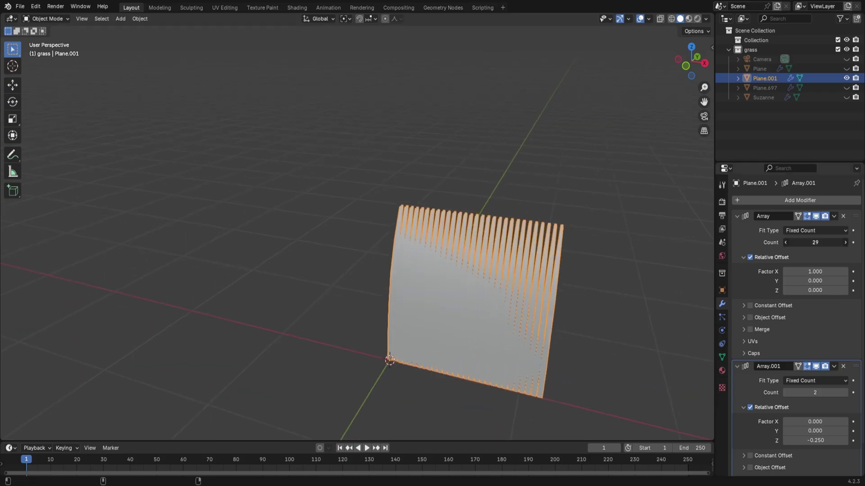
pyautogui.moveTo(585, 279); pyautogui.dragTo(520, 293, button='middle')
pyautogui.moveTo(806, 393)
pyautogui.mouseDown()
pyautogui.moveTo(818, 392)
pyautogui.moveTo(809, 392)
pyautogui.mouseUp()
pyautogui.moveTo(817, 441); pyautogui.dragTo(818, 440)
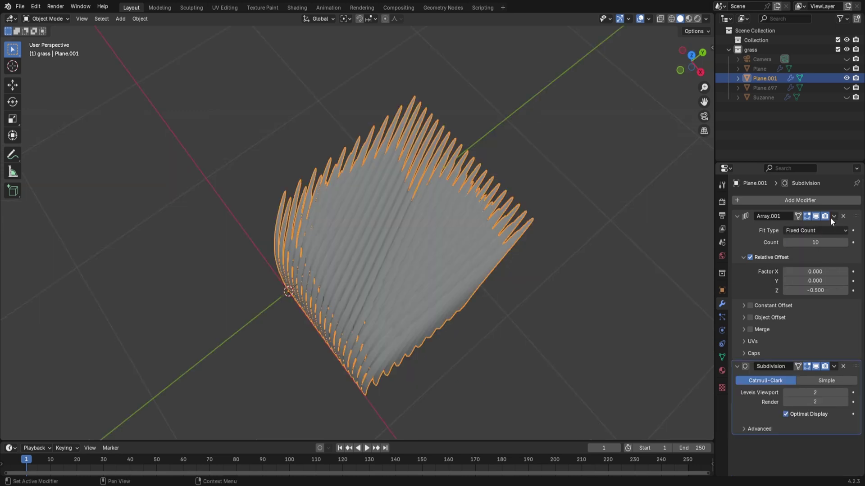
# Step: Apply the first Array modifier and enter Edit Mode on the blade block
pyautogui.click(832, 217)
pyautogui.click(824, 226)
pyautogui.moveTo(441, 198); pyautogui.dragTo(419, 197, button='middle')
pyautogui.press('Tab')
pyautogui.press('F3')
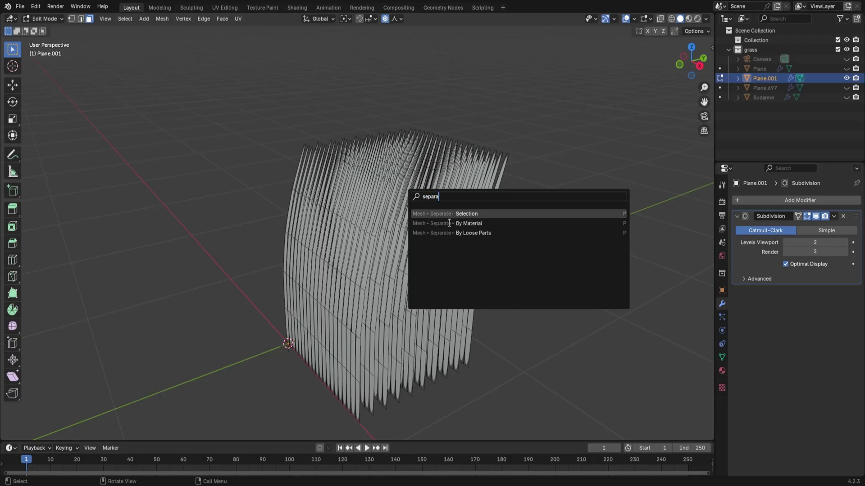
# Step: Separate the block by loose parts and select all the individual blades
pyautogui.click(471, 233)
pyautogui.press('Tab')
pyautogui.moveTo(788, 163); pyautogui.dragTo(788, 259)
pyautogui.moveTo(714, 162); pyautogui.dragTo(598, 161)
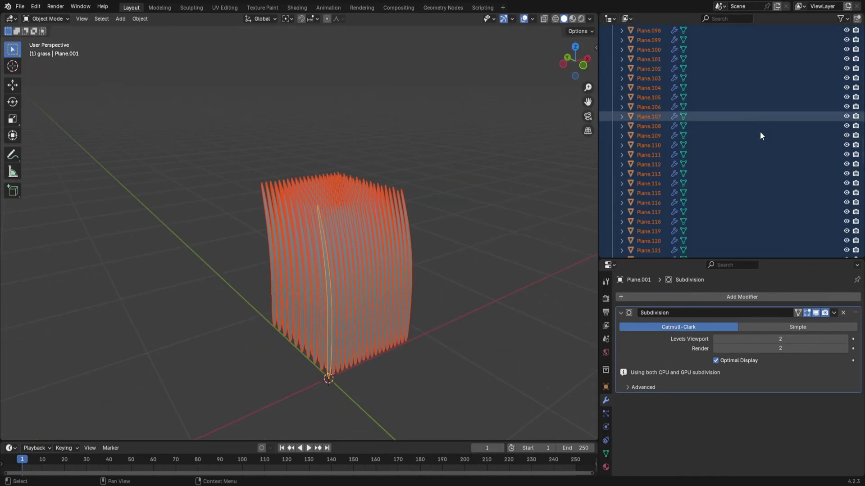
pyautogui.moveTo(64, 34); pyautogui.dragTo(601, 379)
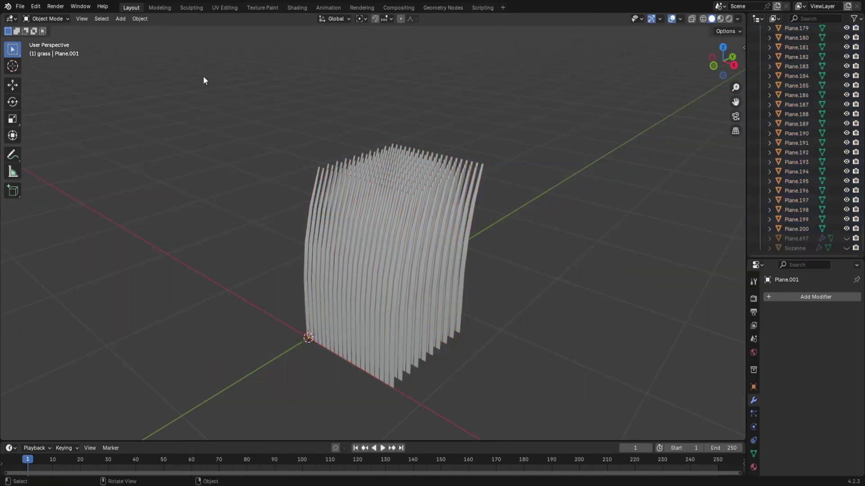
pyautogui.moveTo(204, 81); pyautogui.dragTo(574, 403)
# Step: Randomize Transform the blades with location offsets, X/Y rotation and uneven scale
pyautogui.press('F3')
pyautogui.write('r')
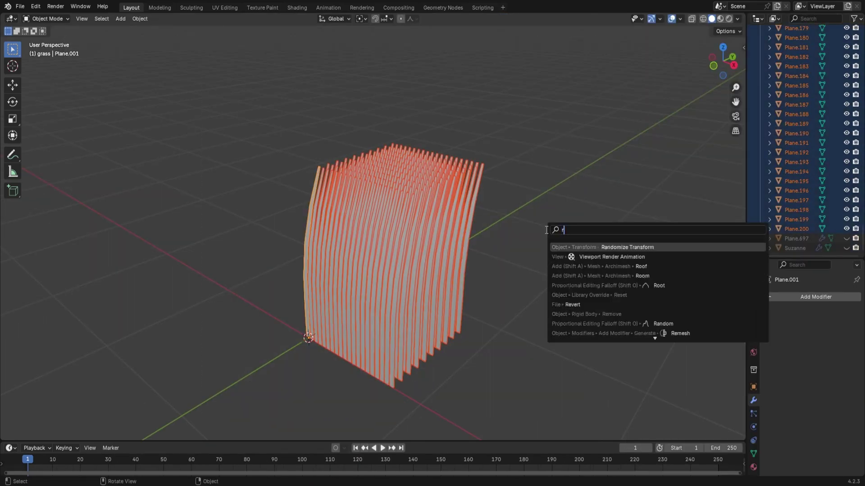
pyautogui.write('andm')
pyautogui.press('BackSpace')
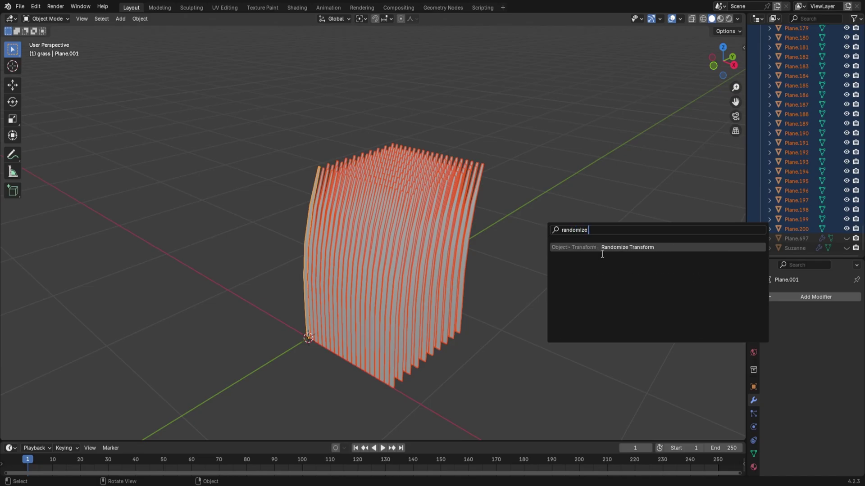
pyautogui.press('Return')
pyautogui.moveTo(115, 320); pyautogui.dragTo(194, 242)
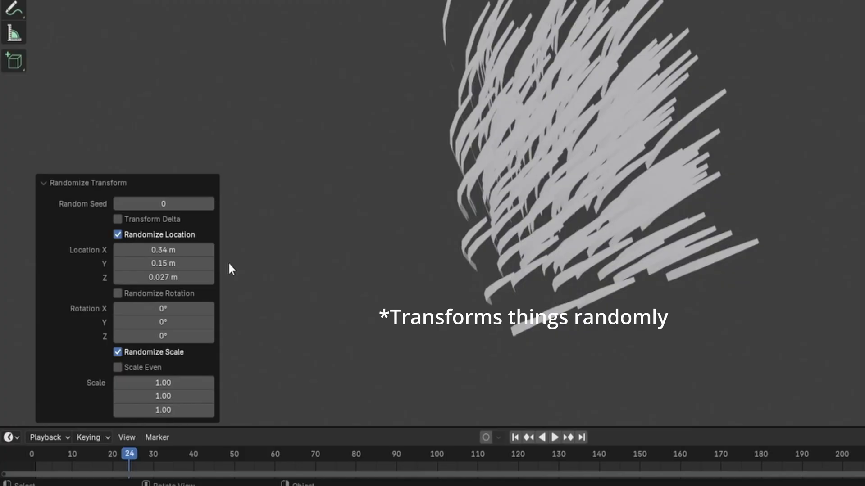
pyautogui.click(118, 293)
pyautogui.moveTo(163, 308); pyautogui.dragTo(177, 308)
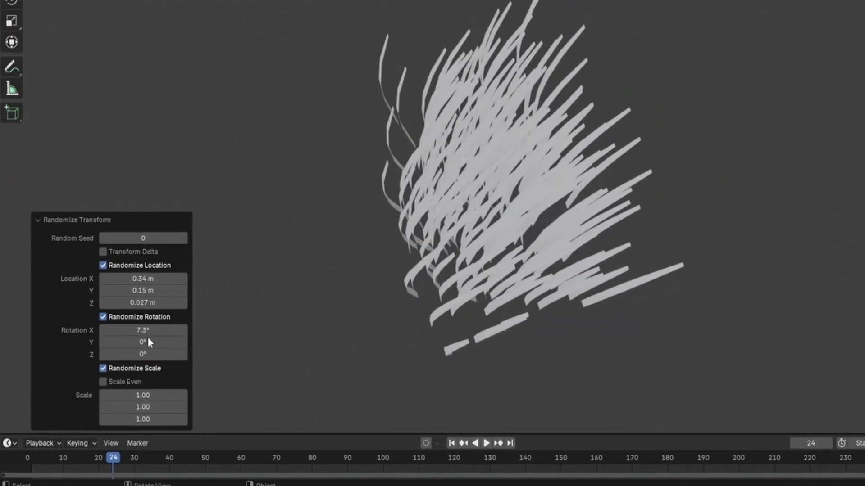
pyautogui.moveTo(144, 341); pyautogui.dragTo(171, 341)
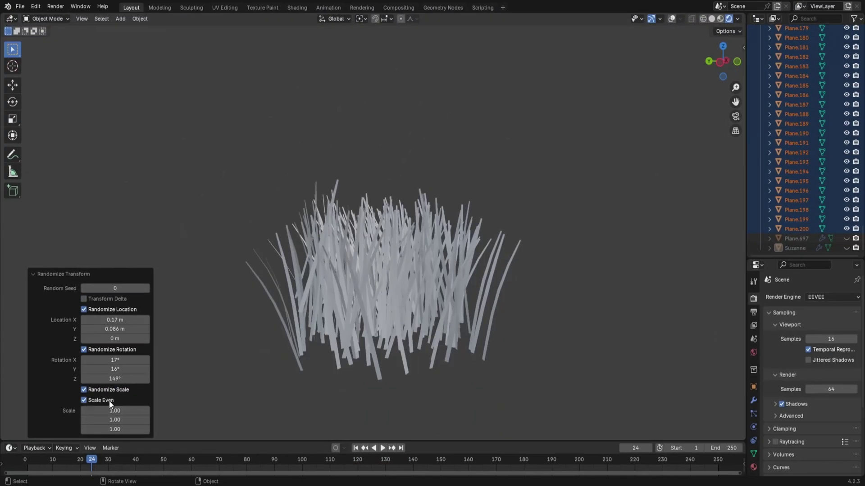
pyautogui.click(84, 400)
pyautogui.moveTo(115, 411); pyautogui.dragTo(119, 407)
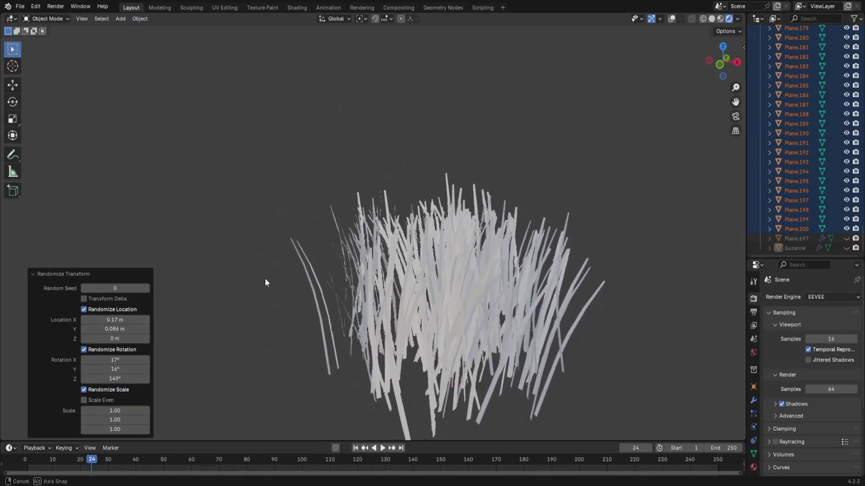
# Step: Join all the grass strands into one clump object
pyautogui.moveTo(452, 260); pyautogui.dragTo(416, 252, button='middle')
pyautogui.moveTo(207, 74); pyautogui.dragTo(532, 412)
pyautogui.hotkey('ctrl', 'j')
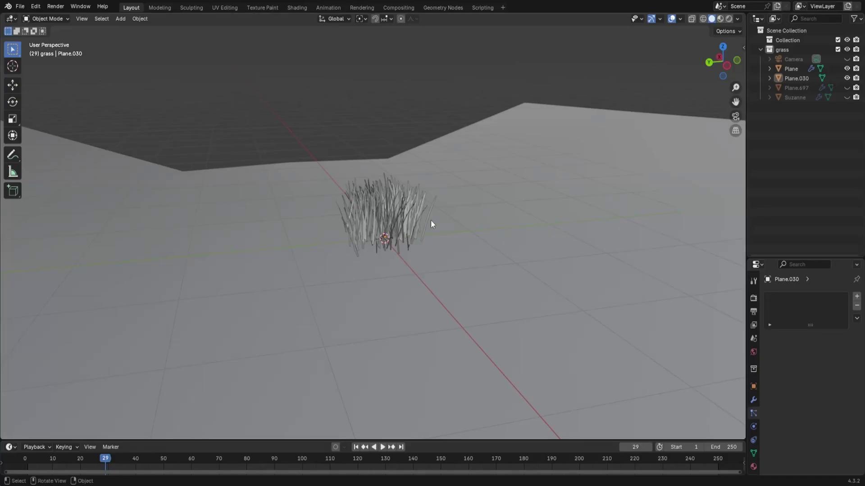
# Step: Deselect the grass tuft and frame the whole landscape plane
pyautogui.click(426, 224)
pyautogui.scroll(3, 431, 217)
pyautogui.click(479, 113)
pyautogui.scroll(-5, 479, 112)
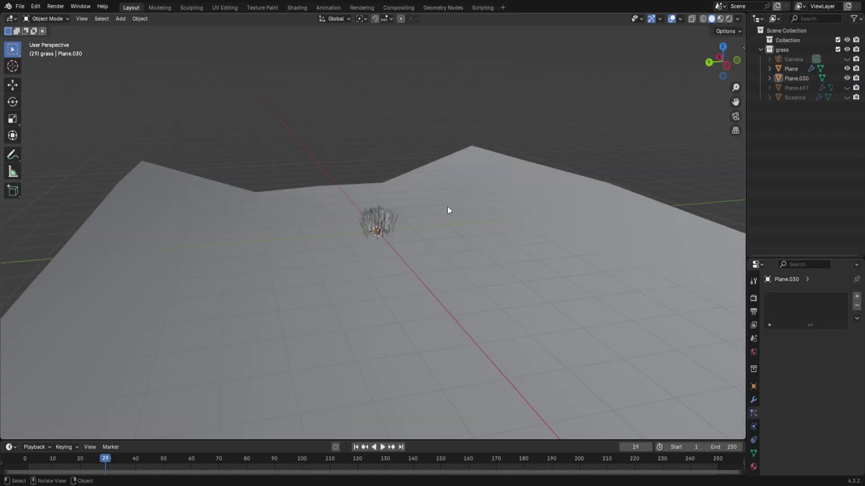
pyautogui.scroll(5, 380, 204)
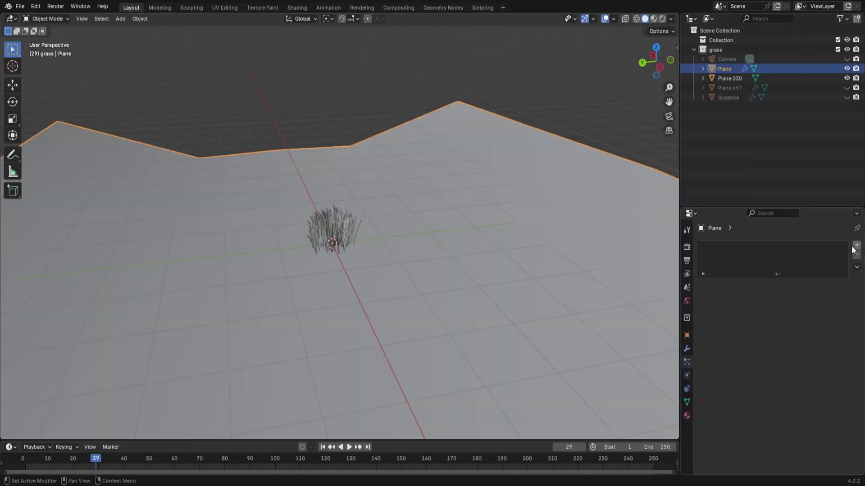
pyautogui.scroll(-3, 377, 237)
pyautogui.moveTo(377, 237); pyautogui.dragTo(404, 219, button='middle')
# Step: Add a Hair particle system to the landscape plane
pyautogui.click(856, 247)
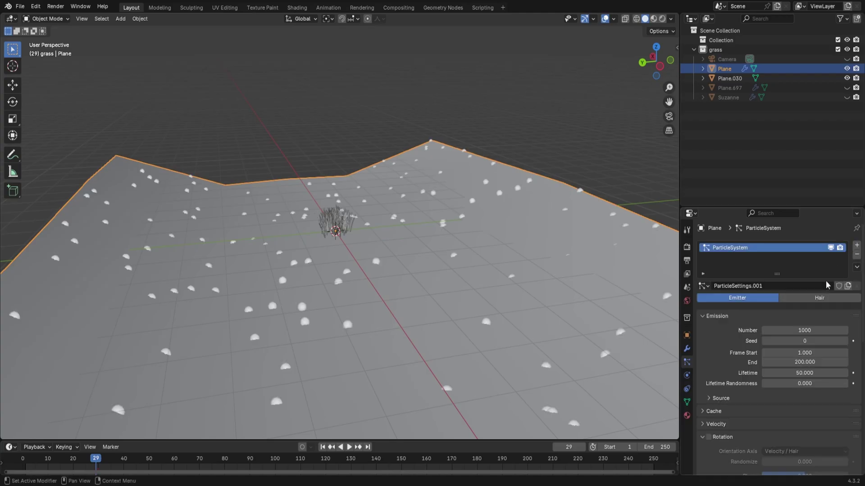
pyautogui.click(817, 298)
pyautogui.scroll(-4, 750, 341)
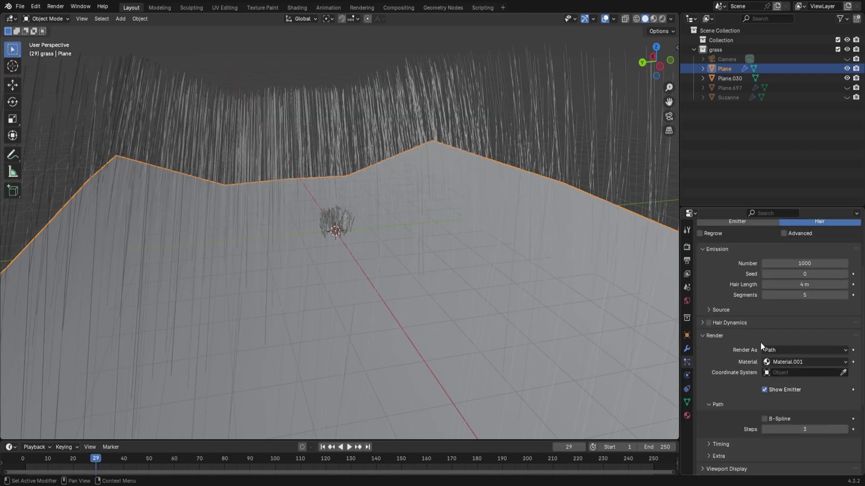
pyautogui.click(779, 349)
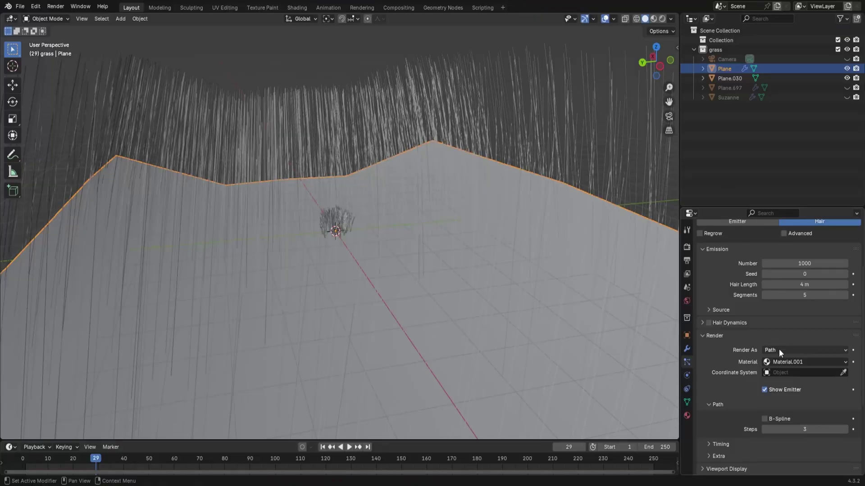
# Step: Render the hair as objects, instancing the Plane.030 grass clump
pyautogui.click(779, 350)
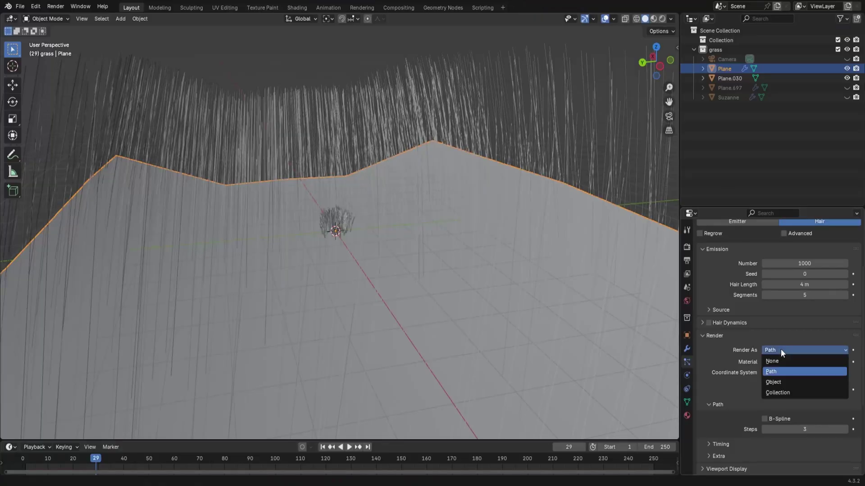
pyautogui.click(787, 383)
pyautogui.scroll(-4, 804, 384)
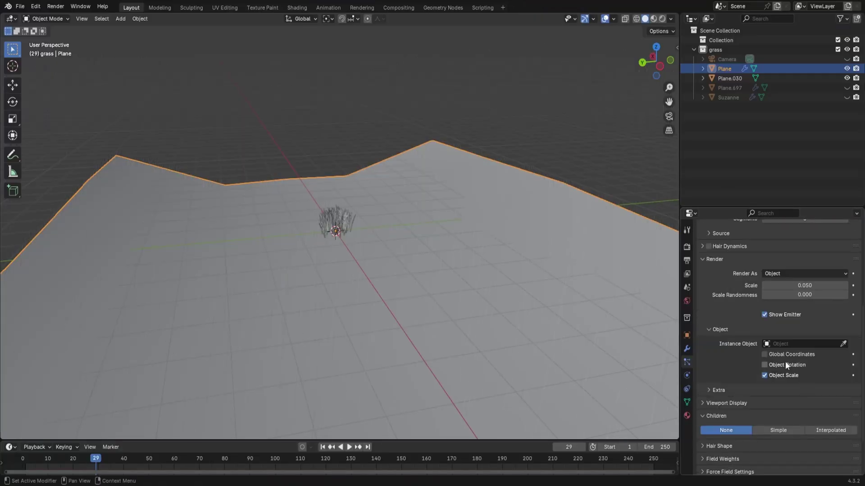
pyautogui.click(332, 216)
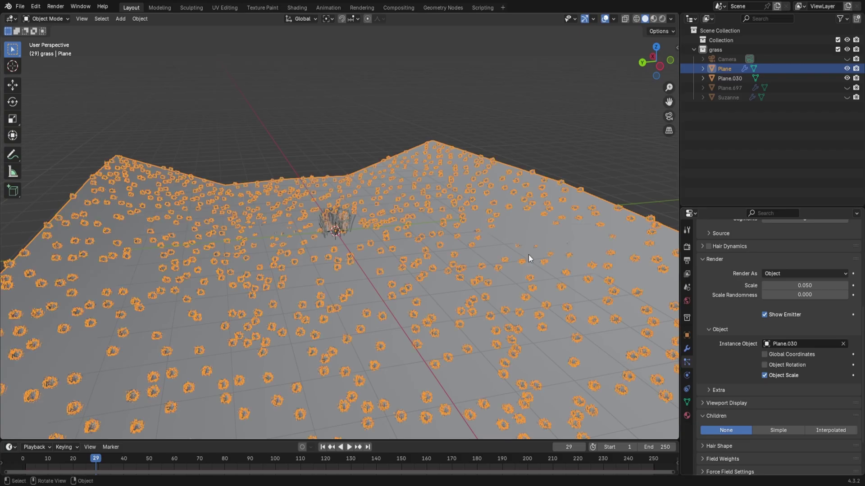
# Step: Set instance scale 0.310 with randomness 0.423, and randomize the clumps' rotation phase
pyautogui.moveTo(804, 286); pyautogui.dragTo(824, 286)
pyautogui.click(485, 133)
pyautogui.moveTo(485, 133); pyautogui.dragTo(414, 206, button='middle')
pyautogui.scroll(3, 414, 206)
pyautogui.scroll(-2, 415, 206)
pyautogui.scroll(8, 774, 317)
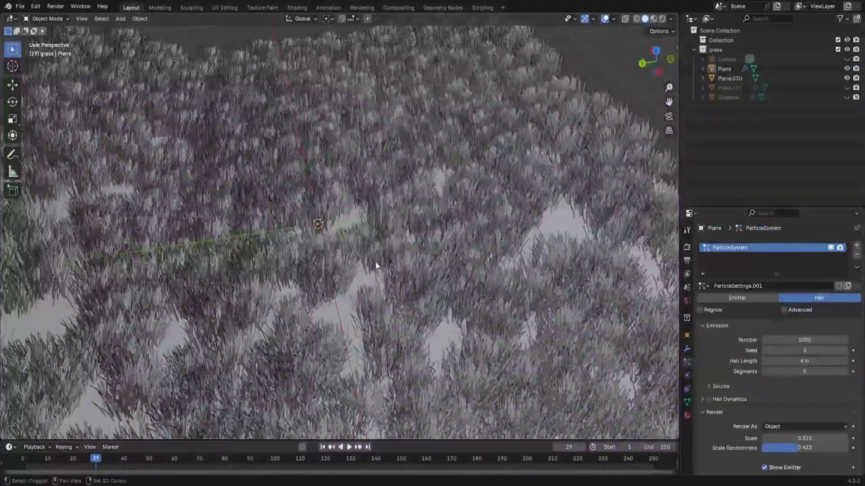
pyautogui.moveTo(379, 264); pyautogui.dragTo(417, 232, button='middle')
pyautogui.scroll(-6, 747, 330)
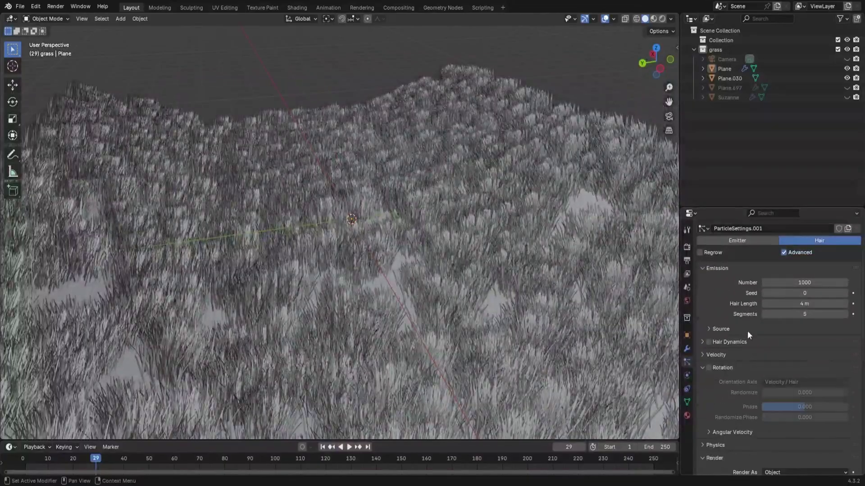
pyautogui.click(709, 311)
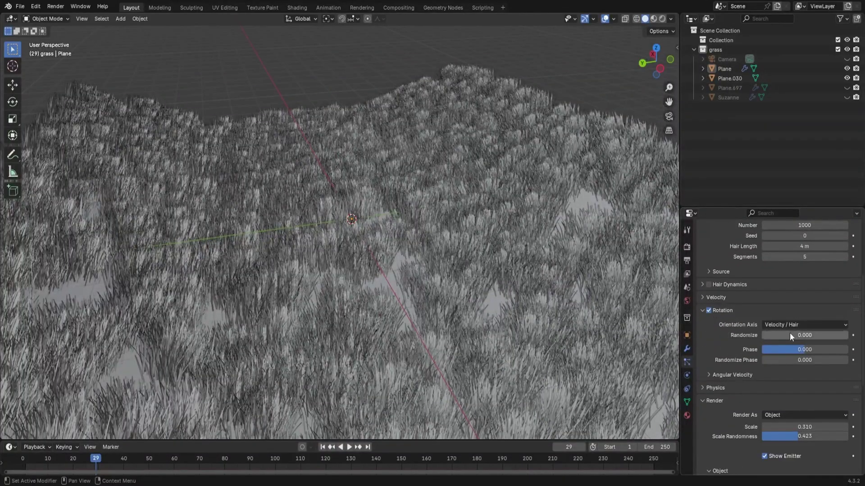
pyautogui.moveTo(804, 350)
pyautogui.mouseDown()
pyautogui.moveTo(838, 349)
pyautogui.moveTo(793, 360)
pyautogui.mouseUp()
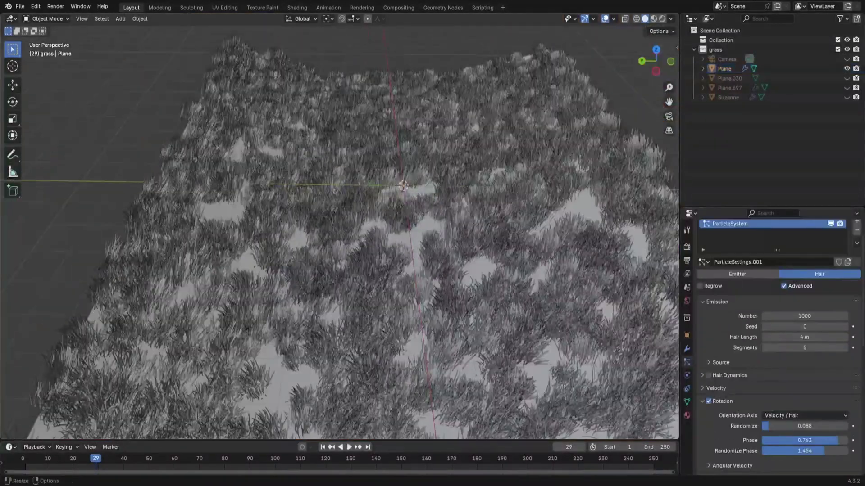
# Step: Preview the grass in rendered shading with viewport overlays hidden
pyautogui.moveTo(369, 316); pyautogui.dragTo(369, 256, button='middle')
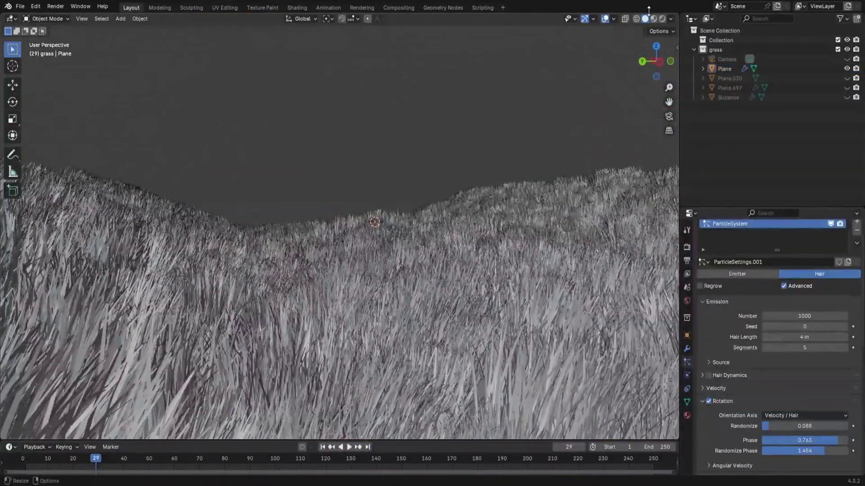
pyautogui.click(662, 18)
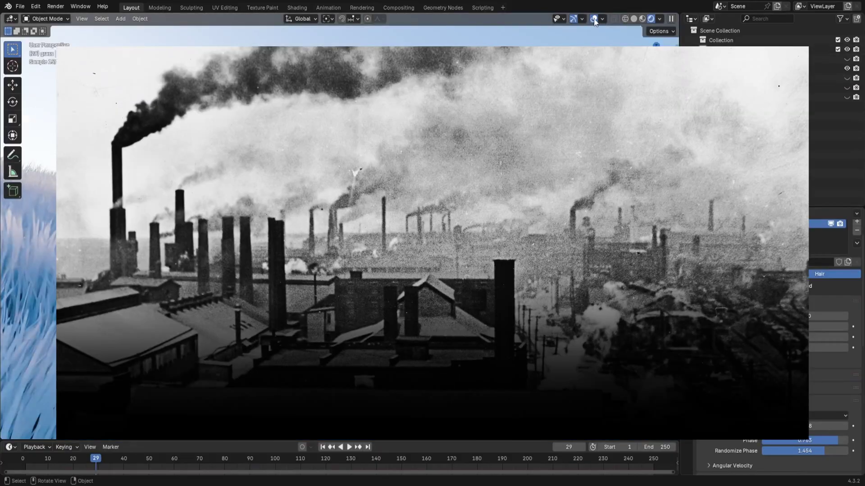
pyautogui.click(594, 19)
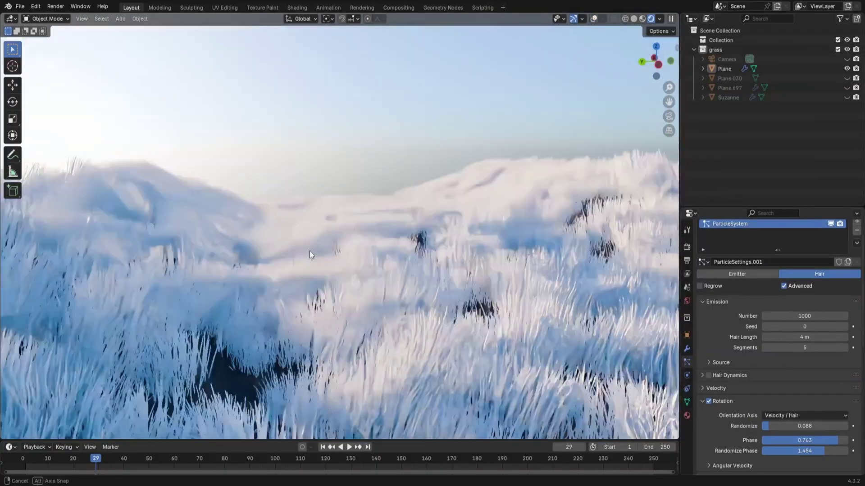
pyautogui.moveTo(309, 250); pyautogui.dragTo(306, 271, button='middle')
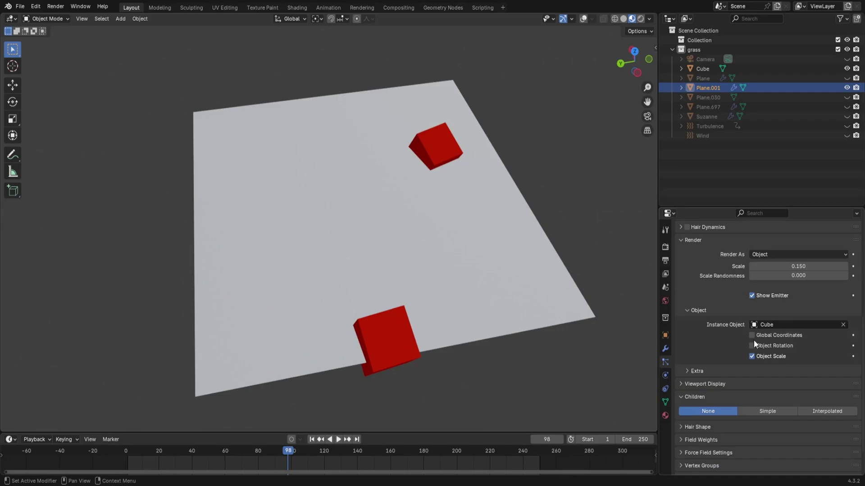
# Step: Demo Simple then Interpolated children on the cube and hair-sphere examples, playing the animation
pyautogui.scroll(-2, 753, 340)
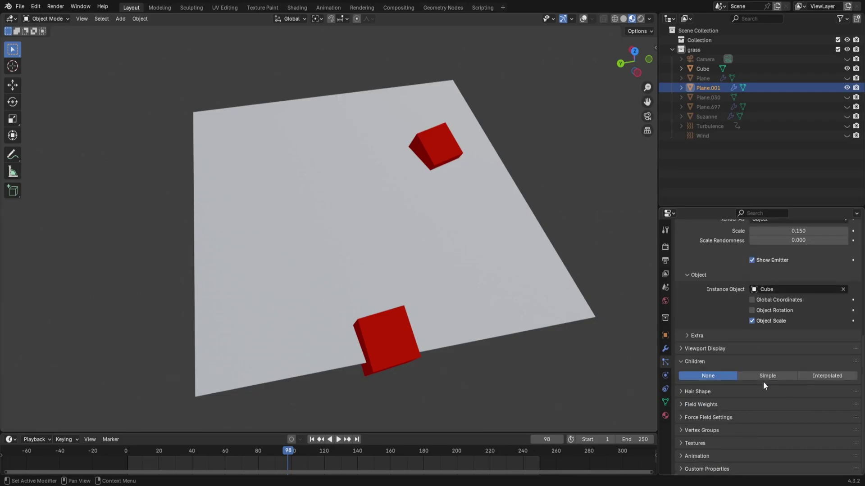
pyautogui.click(775, 378)
pyautogui.click(835, 379)
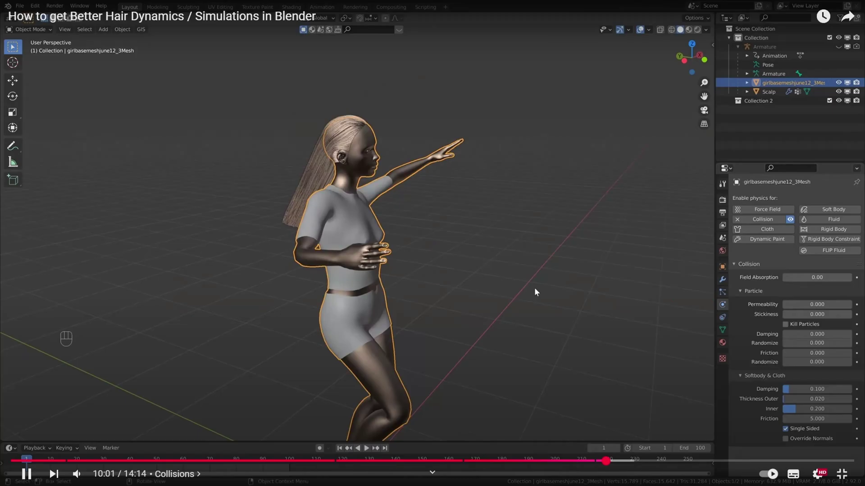
pyautogui.press('space')
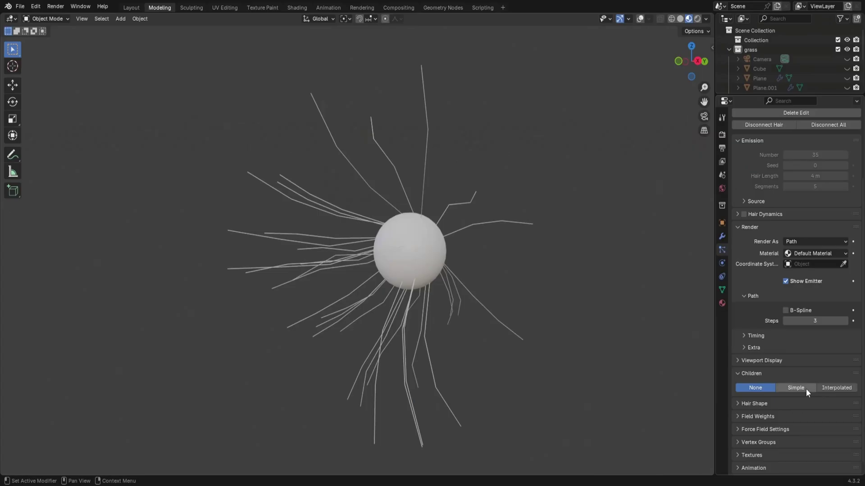
pyautogui.click(796, 387)
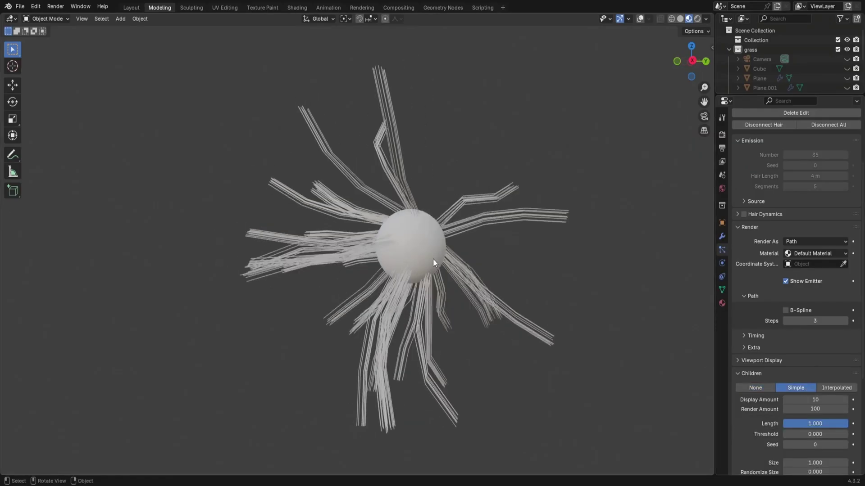
pyautogui.click(828, 389)
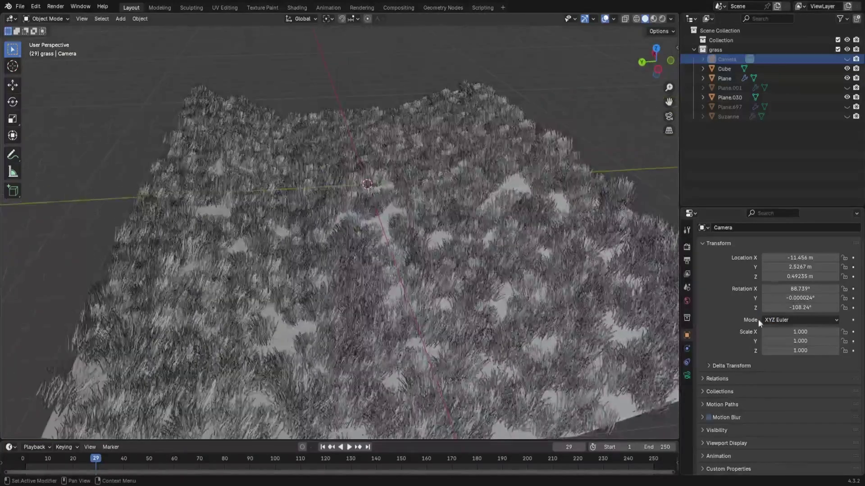
# Step: Give the grass plane Interpolated children at amount 5, then view it from ground level
pyautogui.scroll(1, 754, 314)
pyautogui.click(555, 277)
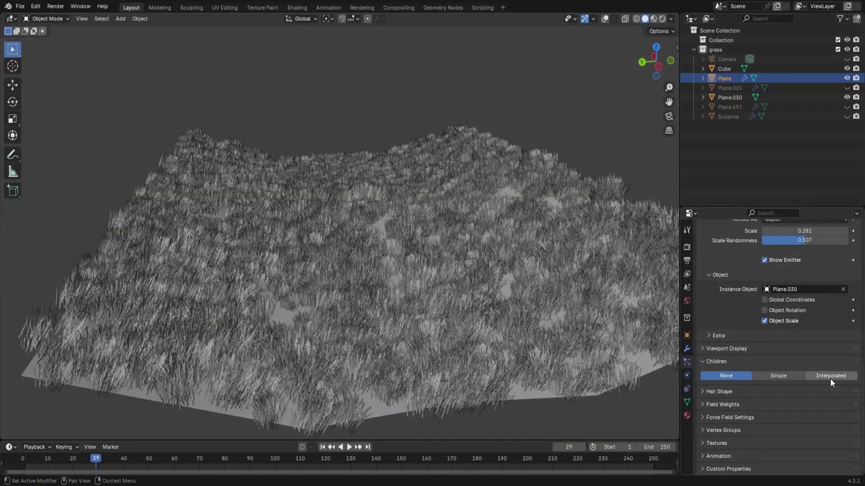
pyautogui.click(830, 376)
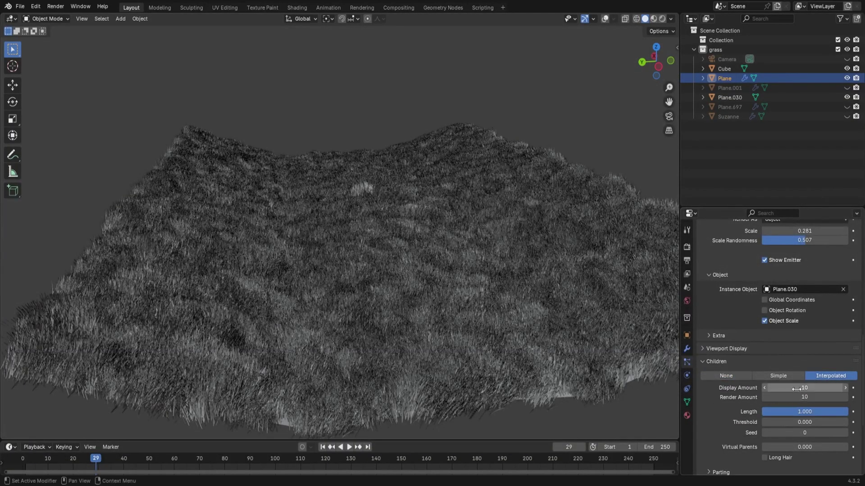
pyautogui.moveTo(804, 387); pyautogui.dragTo(784, 387)
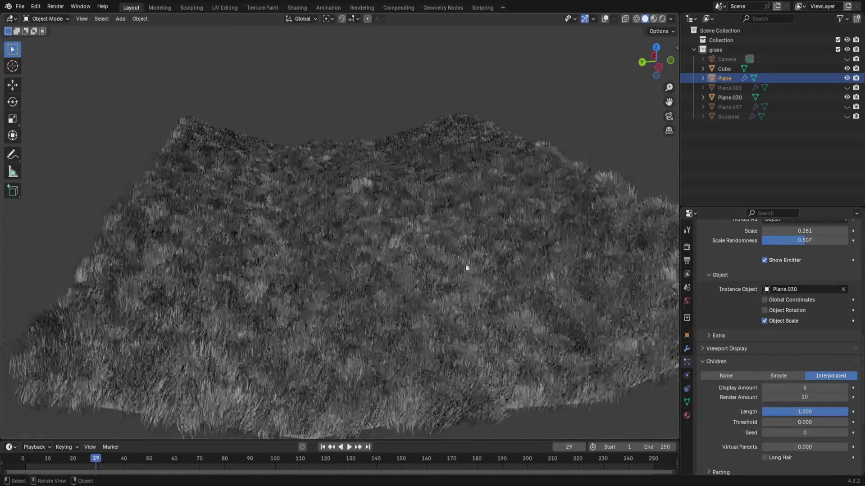
pyautogui.moveTo(493, 244); pyautogui.dragTo(480, 204, button='middle')
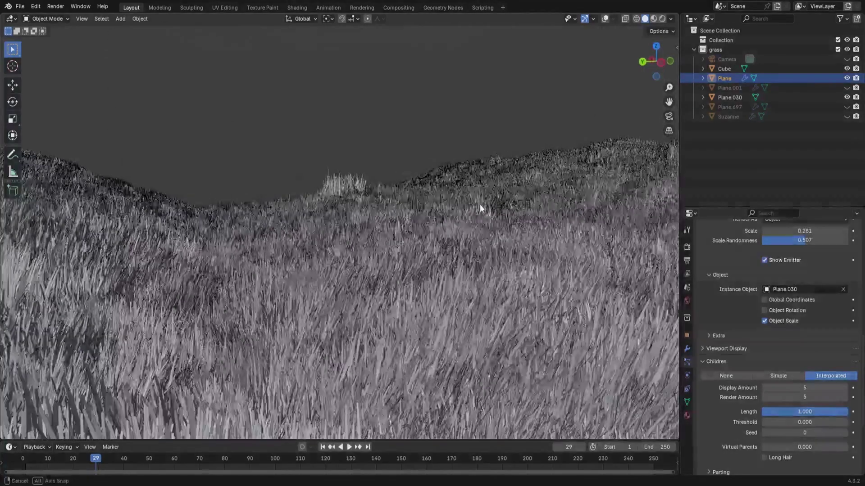
pyautogui.scroll(4, 476, 219)
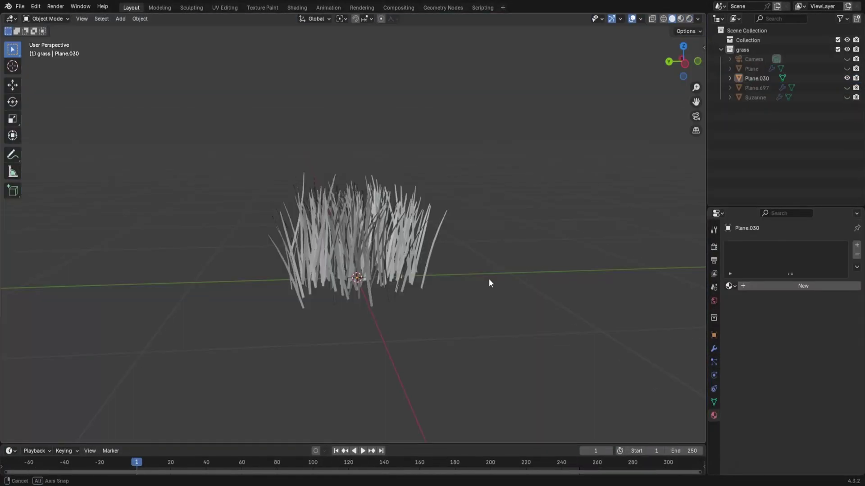
# Step: Create a new grass material with Texture Coordinate and Separate XYZ nodes
pyautogui.moveTo(489, 281); pyautogui.dragTo(521, 273, button='middle')
pyautogui.click(800, 288)
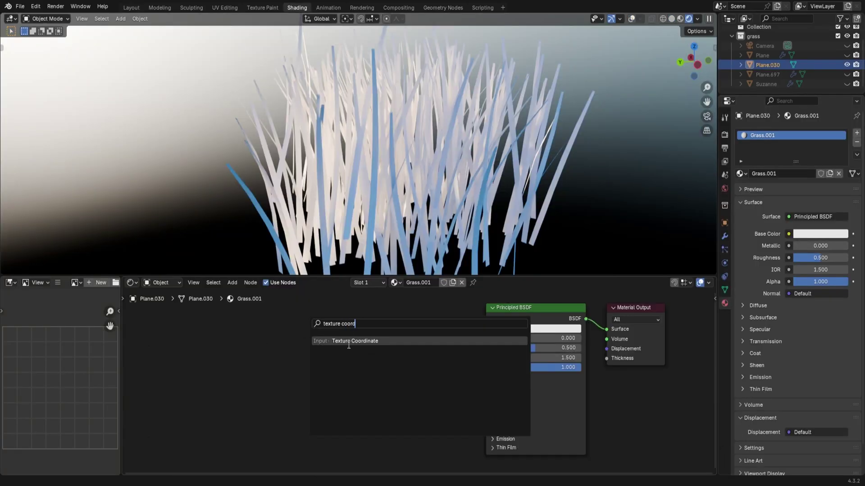
pyautogui.click(350, 341)
pyautogui.click(183, 311)
pyautogui.hotkey('shift', 'a')
pyautogui.write('separ')
pyautogui.click(369, 325)
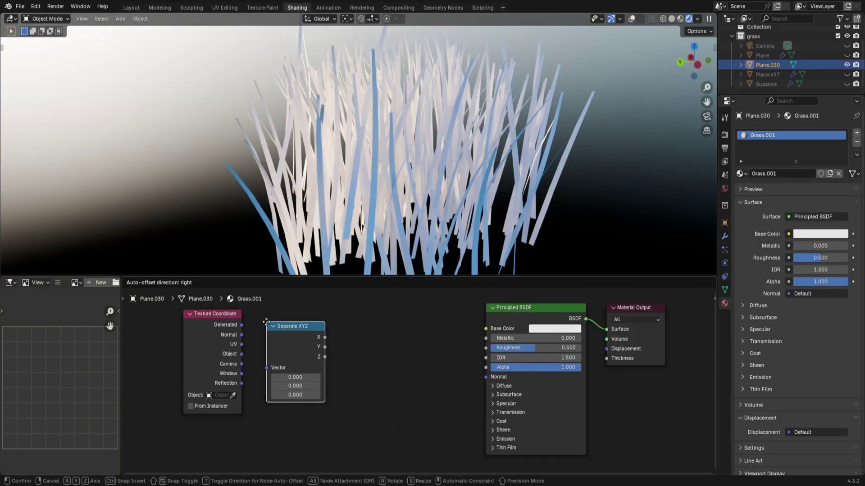
pyautogui.click(275, 320)
# Step: Add a Color Ramp node driven by the blade height
pyautogui.hotkey('shift', 'a')
pyautogui.write('color ramp')
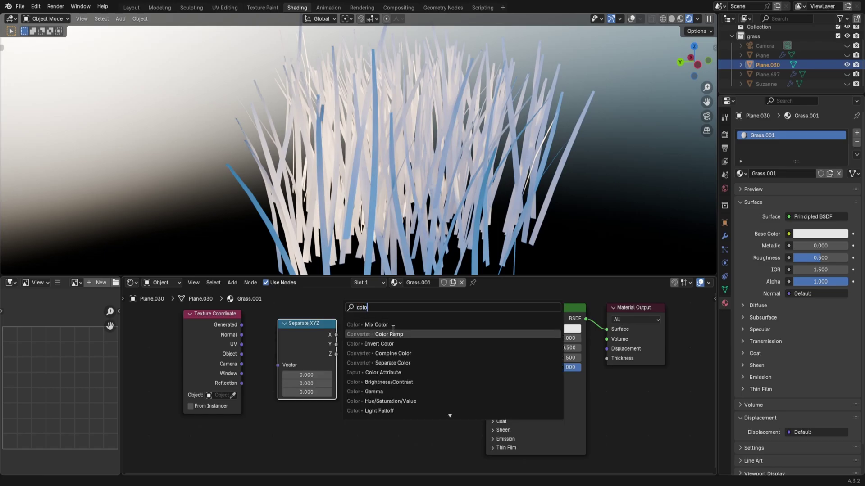
pyautogui.click(370, 324)
pyautogui.click(358, 313)
pyautogui.keyDown('ctrl'); pyautogui.keyDown('shift'); pyautogui.click(418, 328); pyautogui.keyUp('shift'); pyautogui.keyUp('ctrl')
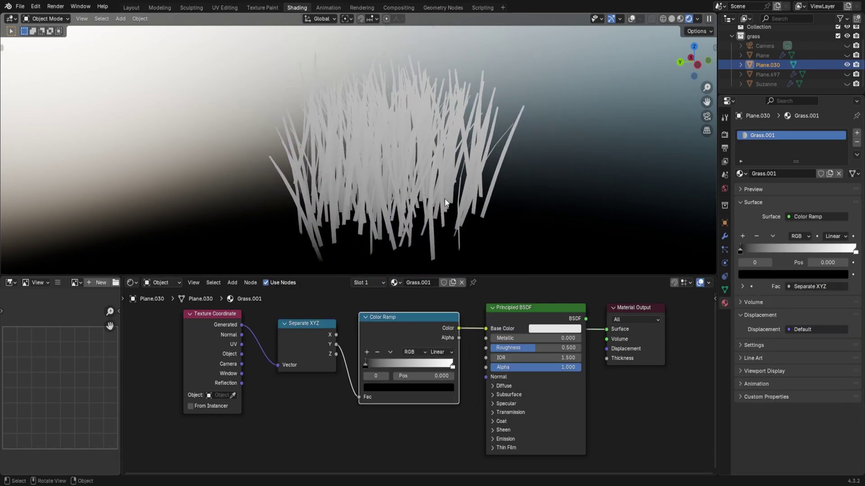
# Step: Colour the ramp dark green at the top and dark grey at the bottom
pyautogui.moveTo(366, 367)
pyautogui.mouseDown()
pyautogui.moveTo(385, 363)
pyautogui.moveTo(377, 364)
pyautogui.mouseUp()
pyautogui.click(409, 387)
pyautogui.moveTo(411, 282); pyautogui.dragTo(372, 260)
pyautogui.moveTo(437, 277); pyautogui.dragTo(438, 272)
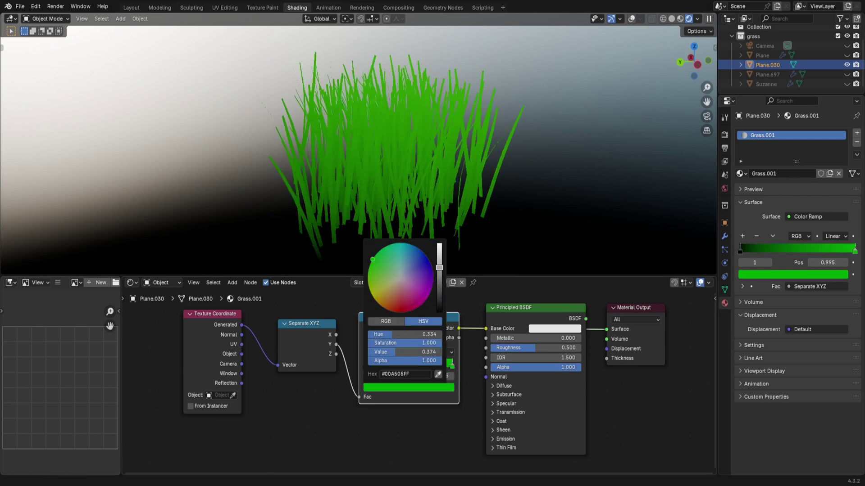
pyautogui.moveTo(381, 259); pyautogui.dragTo(385, 265)
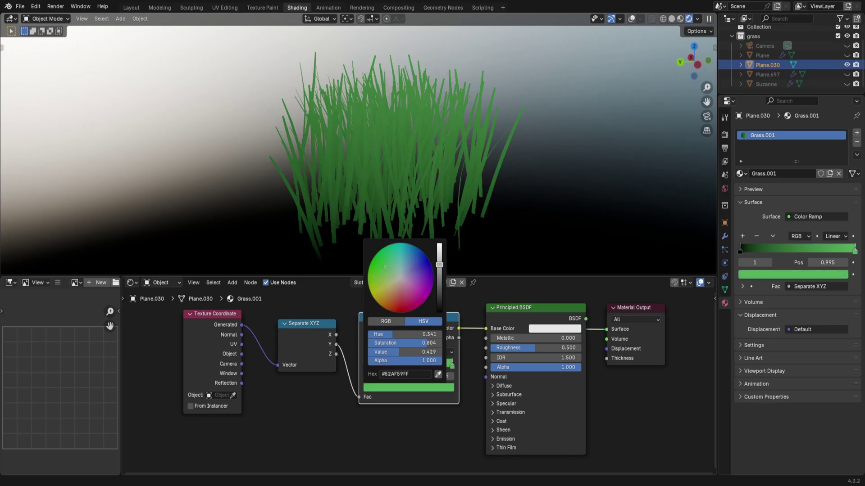
pyautogui.hotkey('ctrl', 'z')
pyautogui.moveTo(437, 310); pyautogui.dragTo(428, 296)
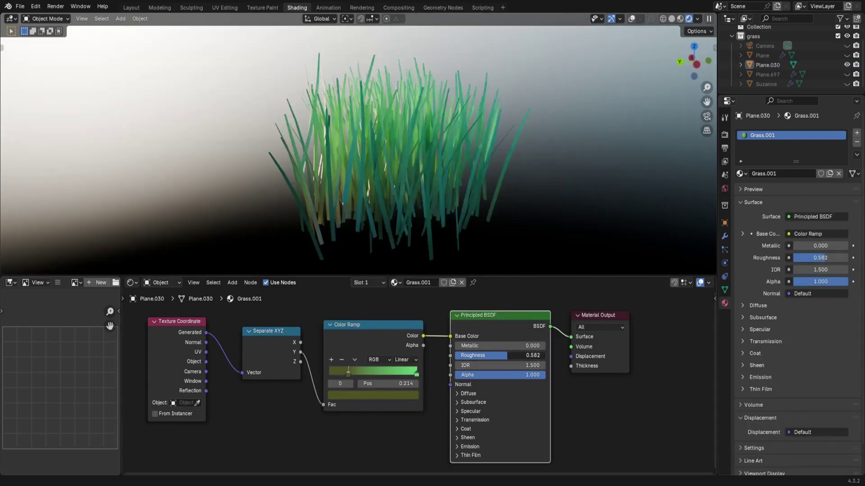
# Step: Raise the grass material's roughness and lower its alpha
pyautogui.moveTo(506, 356); pyautogui.dragTo(522, 356)
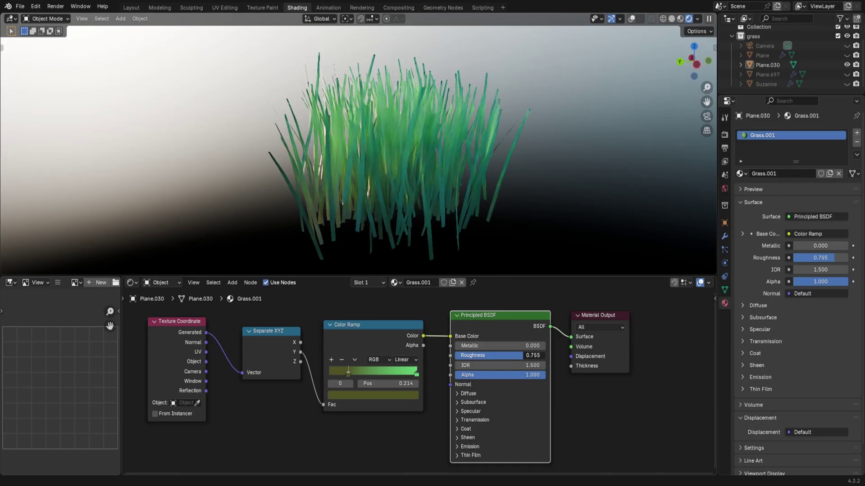
pyautogui.click(470, 411)
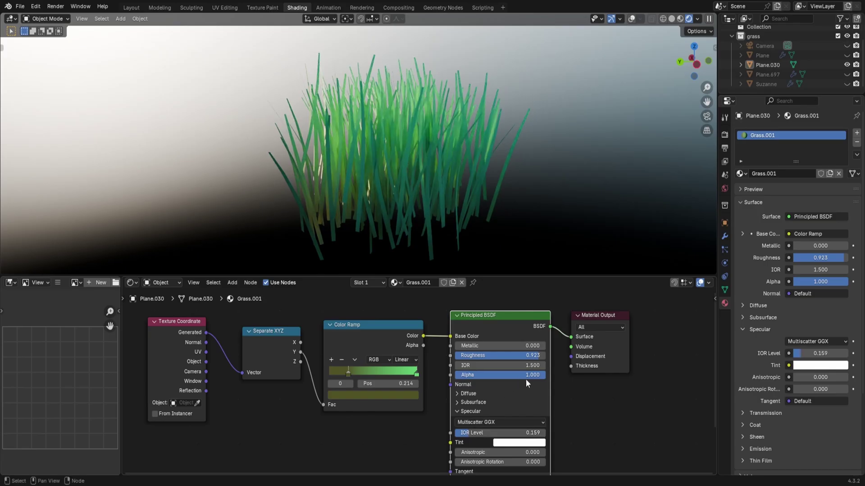
pyautogui.moveTo(538, 378); pyautogui.dragTo(519, 375)
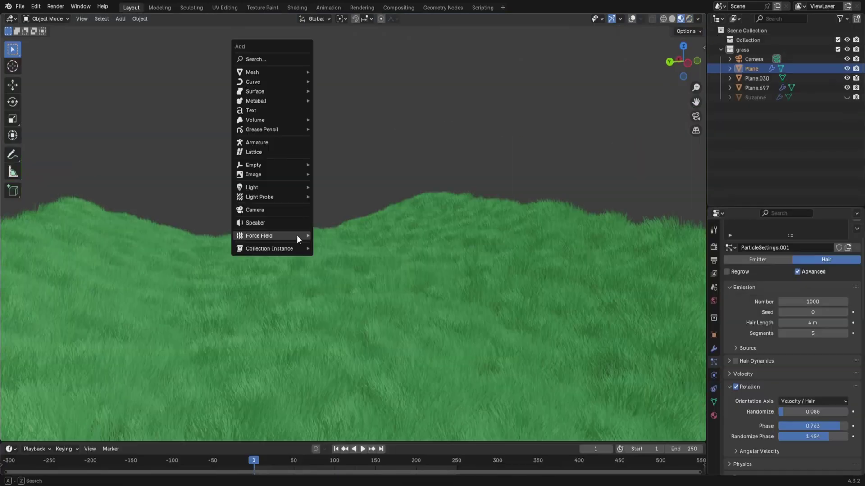
# Step: Add a Wind force field, raise it along Z, turn it sideways, and set strength to about 2.17
pyautogui.moveTo(296, 236)
pyautogui.click(345, 246)
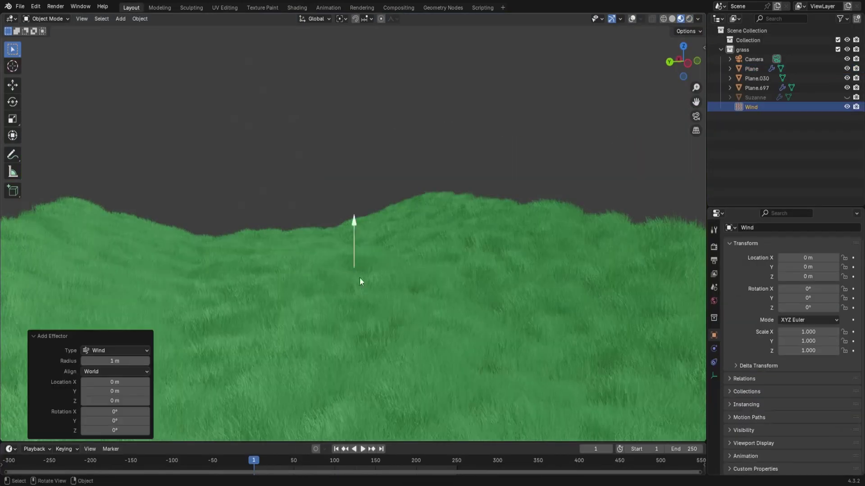
pyautogui.press('g')
pyautogui.press('z')
pyautogui.click(618, 29)
pyautogui.press('r')
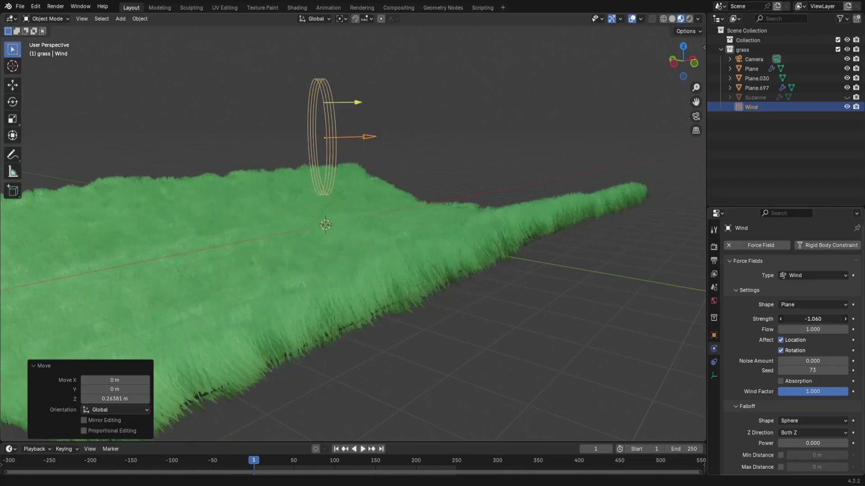
pyautogui.moveTo(813, 319); pyautogui.dragTo(817, 319)
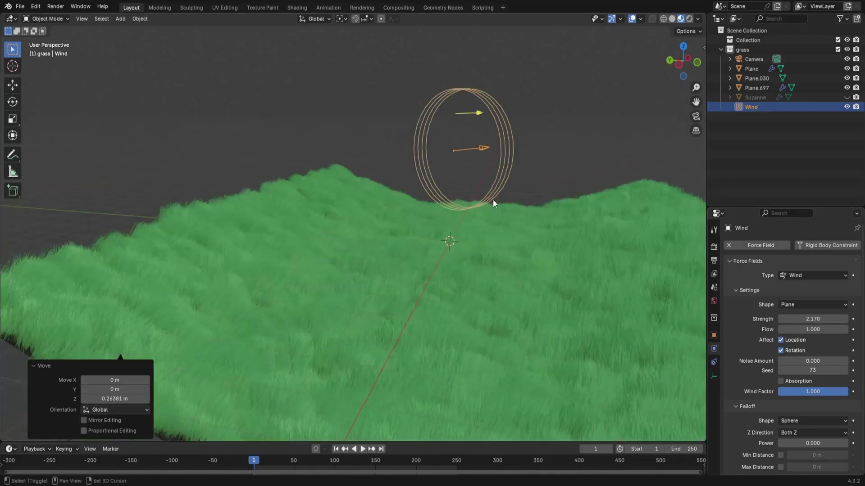
# Step: Add a Turbulence force field, leaving it at the origin
pyautogui.hotkey('shift', 'a')
pyautogui.moveTo(493, 196)
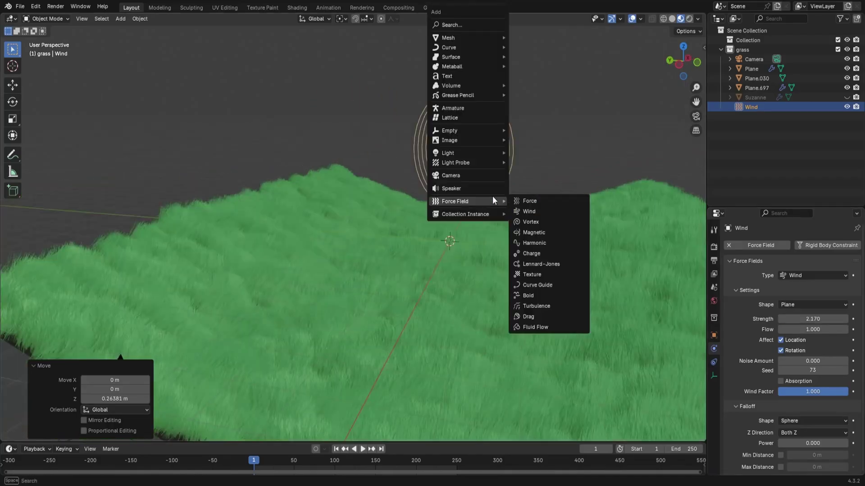
pyautogui.click(539, 306)
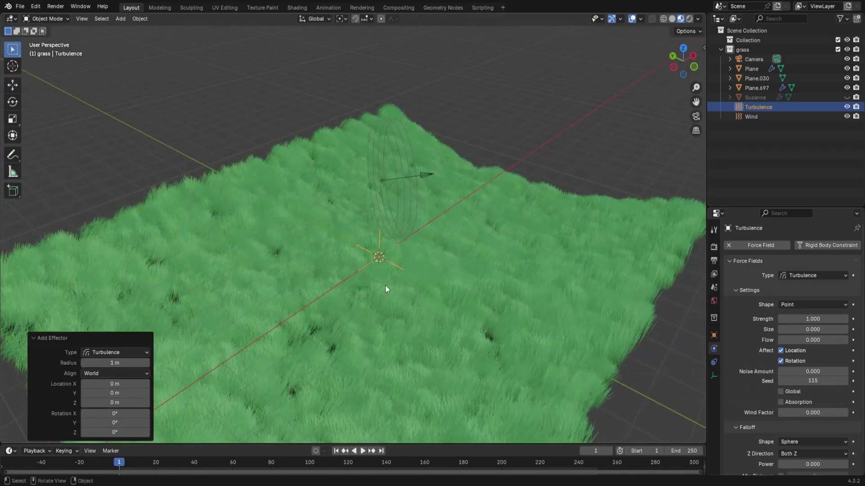
pyautogui.press('g')
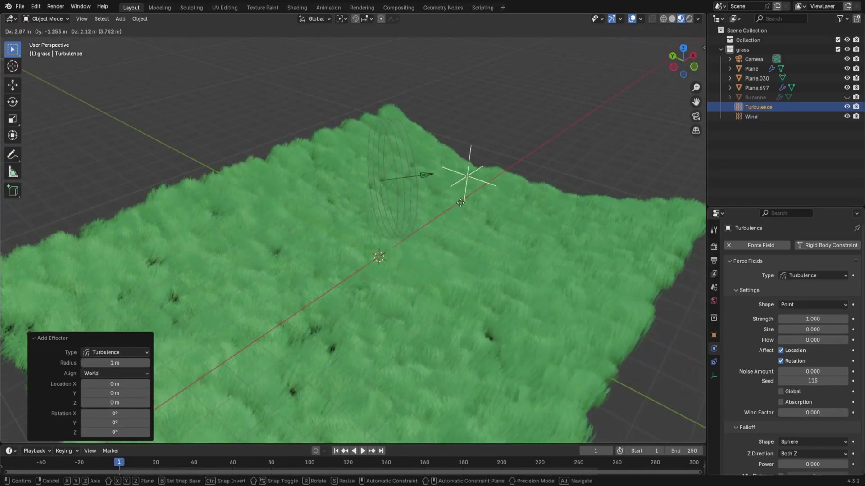
pyautogui.rightClick(450, 203)
# Step: Give the Turbulence field strength 7 and size 4.71
pyautogui.moveTo(450, 203); pyautogui.dragTo(469, 290, button='middle')
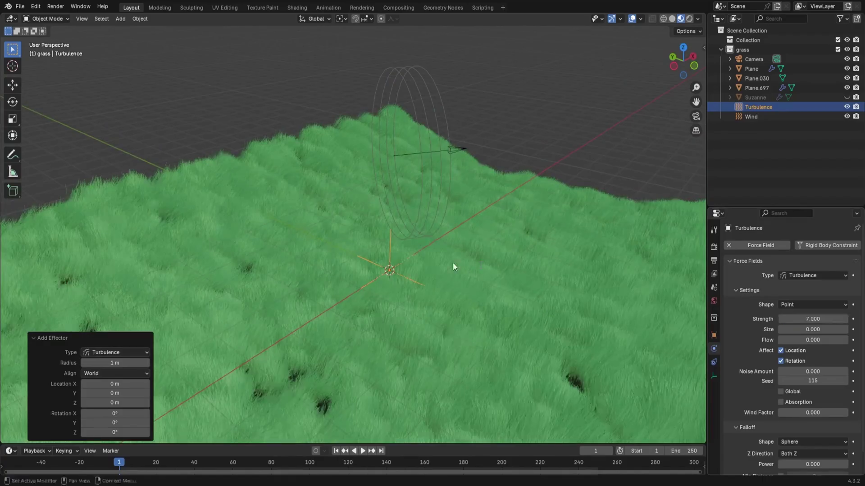
pyautogui.scroll(-2, 387, 297)
pyautogui.press('g')
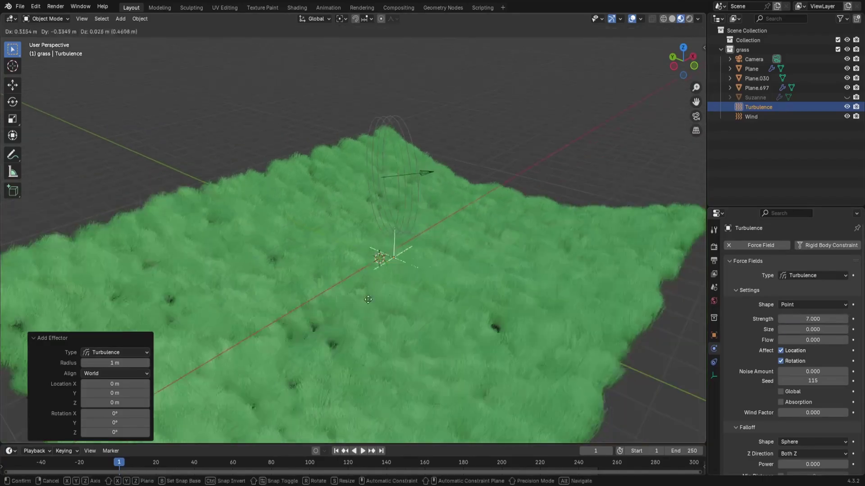
pyautogui.rightClick(541, 215)
pyautogui.moveTo(806, 329); pyautogui.dragTo(851, 329)
pyautogui.press('g')
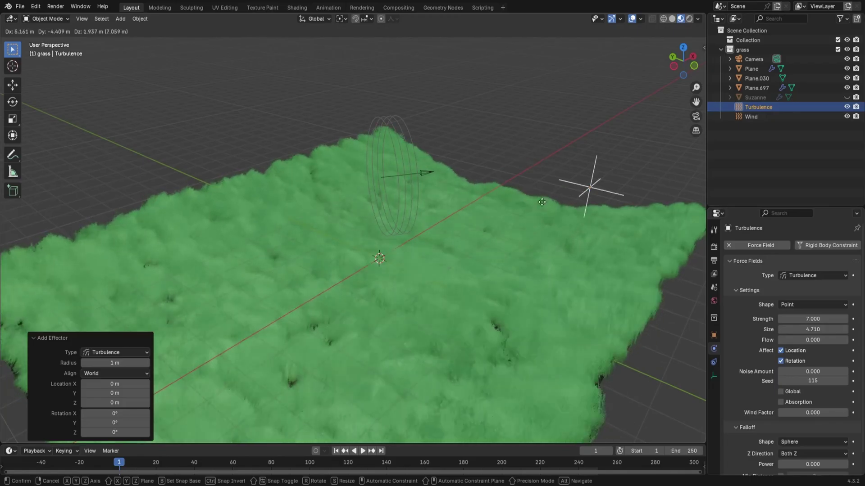
# Step: Keyframe the Turbulence position at frame 1, then move it across the grass and keyframe it at frame 250
pyautogui.rightClick(430, 197)
pyautogui.press('i')
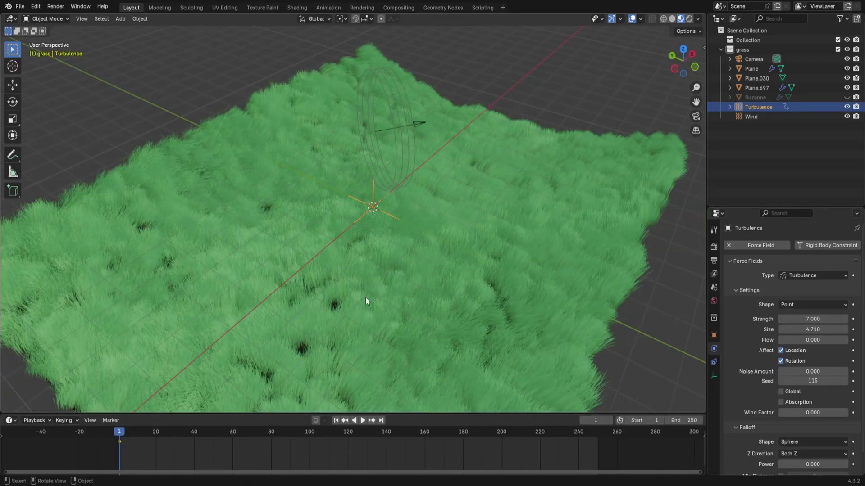
pyautogui.hotkey('shift', 'Right')
pyautogui.press('KP_7')
pyautogui.keyDown('shift'); pyautogui.moveTo(376, 241); pyautogui.dragTo(309, 190, button='middle'); pyautogui.keyUp('shift')
pyautogui.press('g')
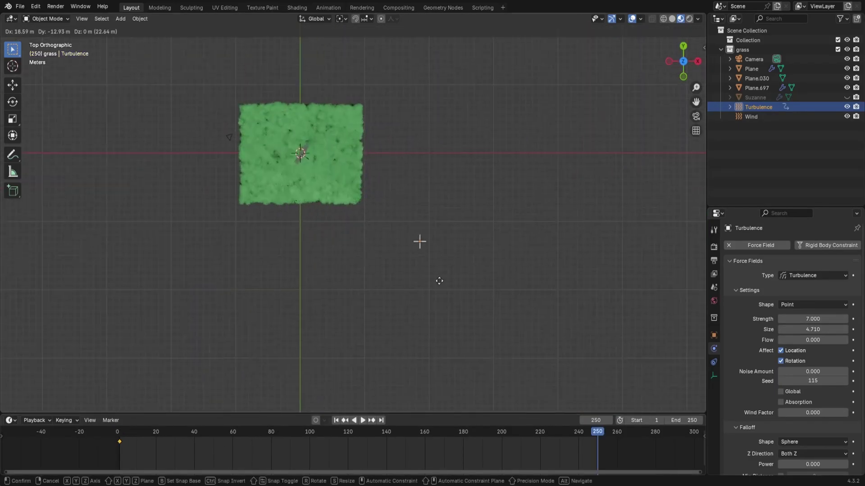
pyautogui.click(568, 368)
pyautogui.press('i')
# Step: Set the Turbulence keyframes to Linear interpolation and scrub back to the start
pyautogui.moveTo(569, 367); pyautogui.dragTo(447, 258, button='middle')
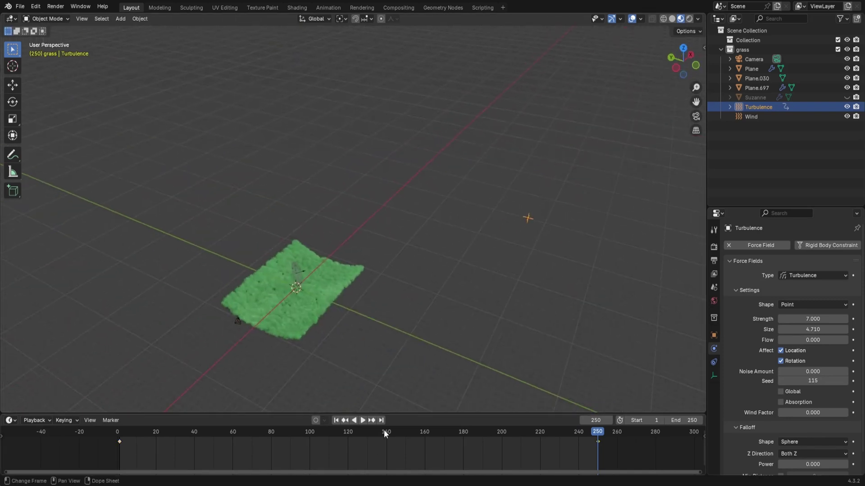
pyautogui.moveTo(396, 413); pyautogui.dragTo(396, 378)
pyautogui.rightClick(373, 419)
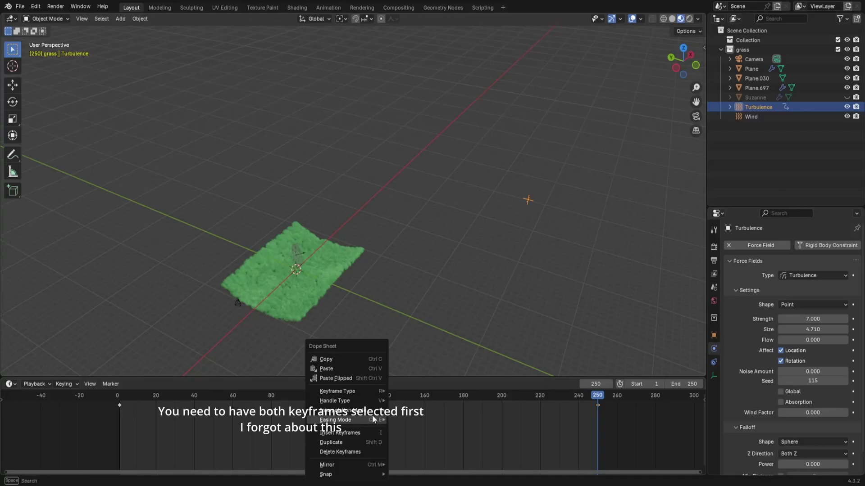
pyautogui.moveTo(347, 411)
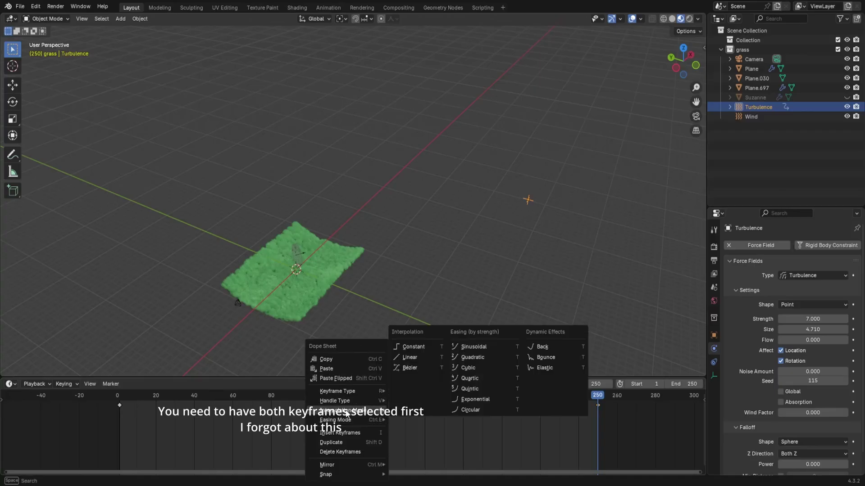
pyautogui.click(408, 357)
pyautogui.moveTo(270, 396); pyautogui.dragTo(150, 400)
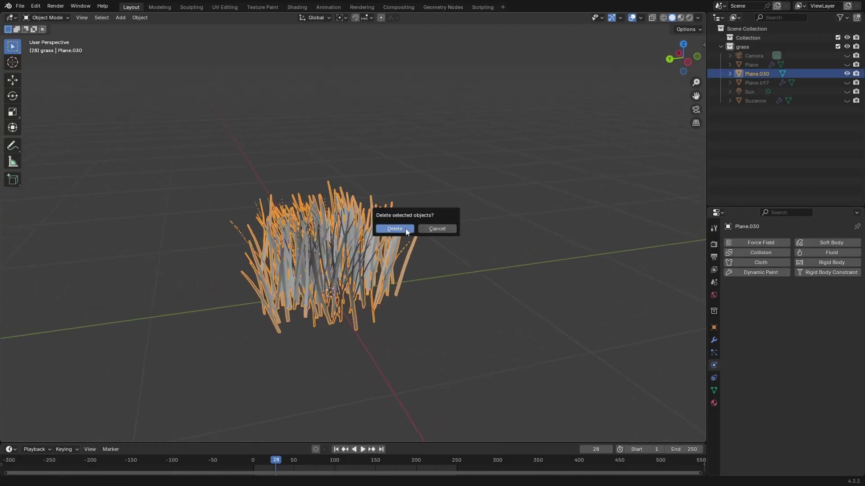
# Step: Delete the Plane.030 grass clump and enable the Proximity effect to clear foliage near rocks
pyautogui.click(405, 229)
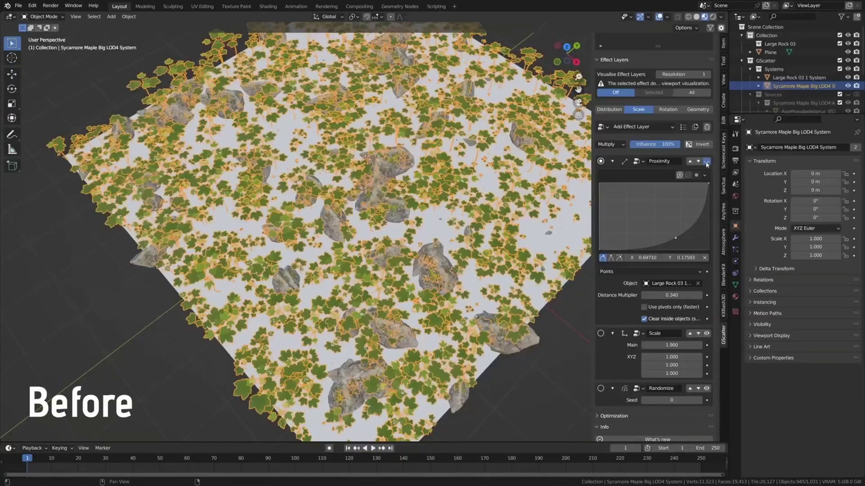
pyautogui.click(706, 161)
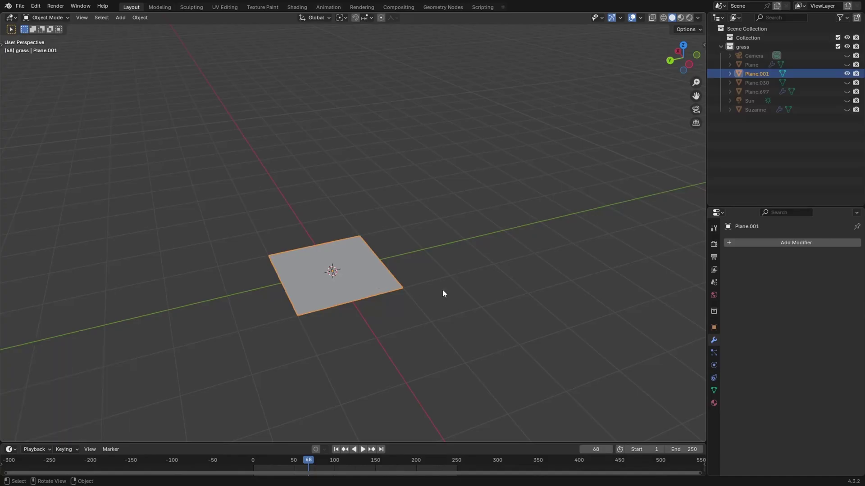
# Step: Stretch the plane along the X and Y axes
pyautogui.press('s')
pyautogui.press('x')
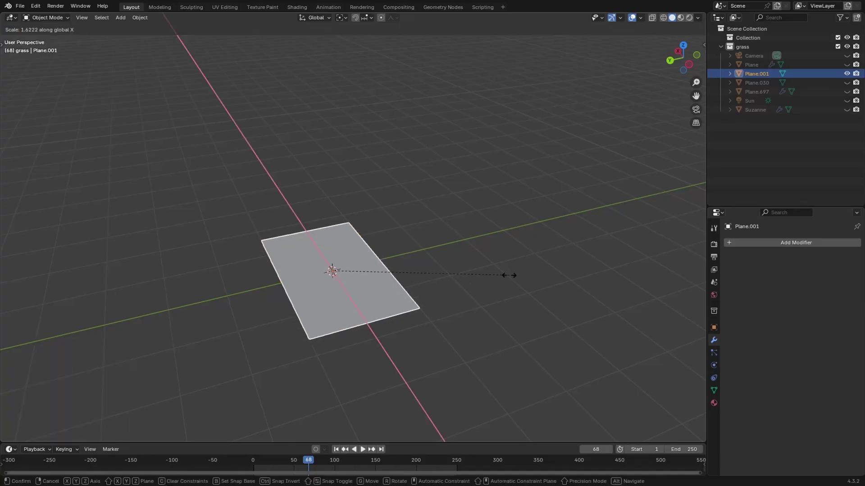
pyautogui.click(490, 291)
pyautogui.press('s')
pyautogui.press('y')
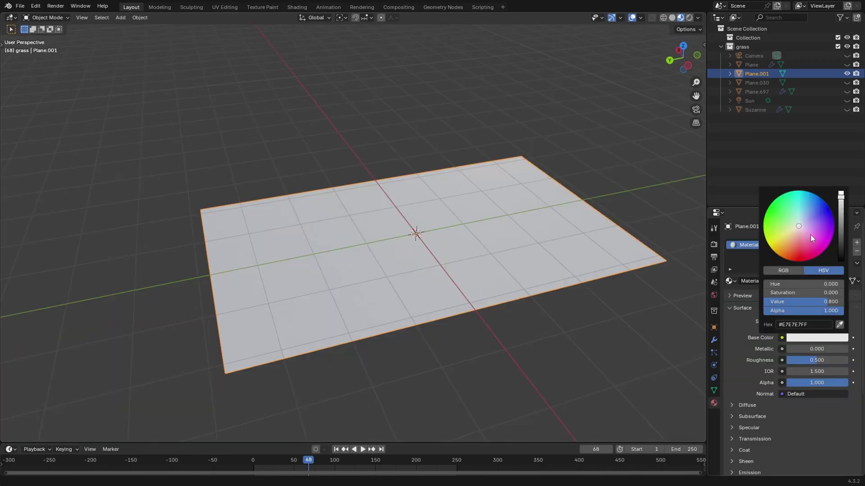
# Step: Give the plane a dark brown Base Color, then feed IMG_5938.jpg directly into Surface
pyautogui.moveTo(810, 234); pyautogui.dragTo(789, 247)
pyautogui.moveTo(840, 225); pyautogui.dragTo(841, 250)
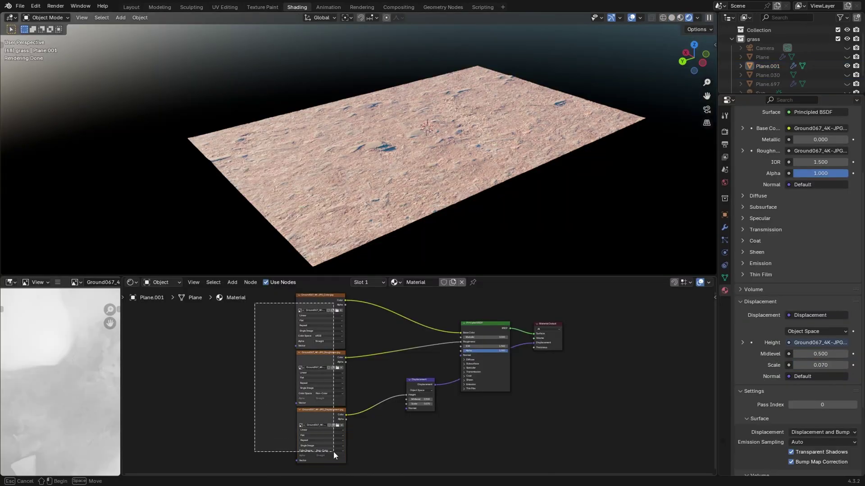
pyautogui.scroll(-1, 452, 381)
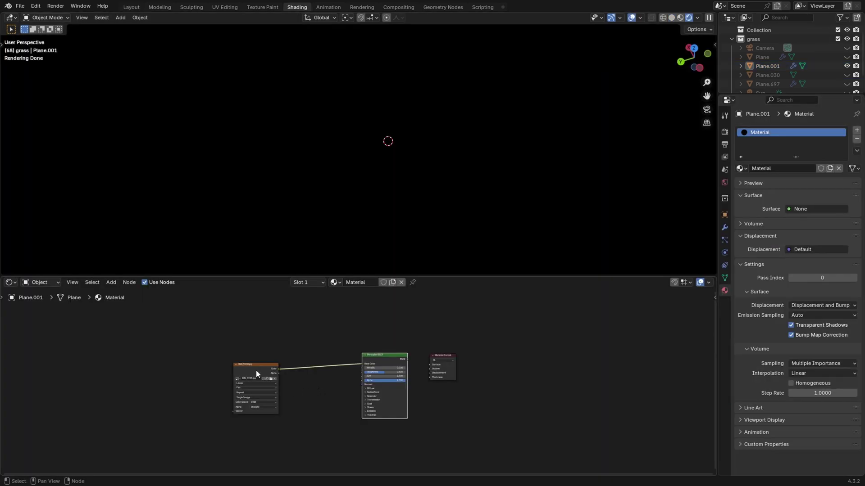
pyautogui.keyDown('ctrl'); pyautogui.keyDown('shift'); pyautogui.click(256, 371); pyautogui.keyUp('shift'); pyautogui.keyUp('ctrl')
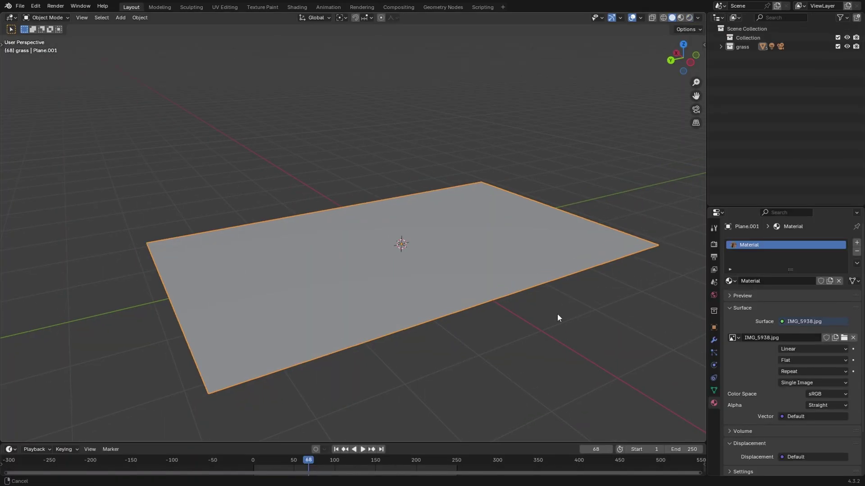
# Step: Give Plane.002 a new material using the leaf photo as Base Color, then cube-project its UVs
pyautogui.scroll(-1, 558, 314)
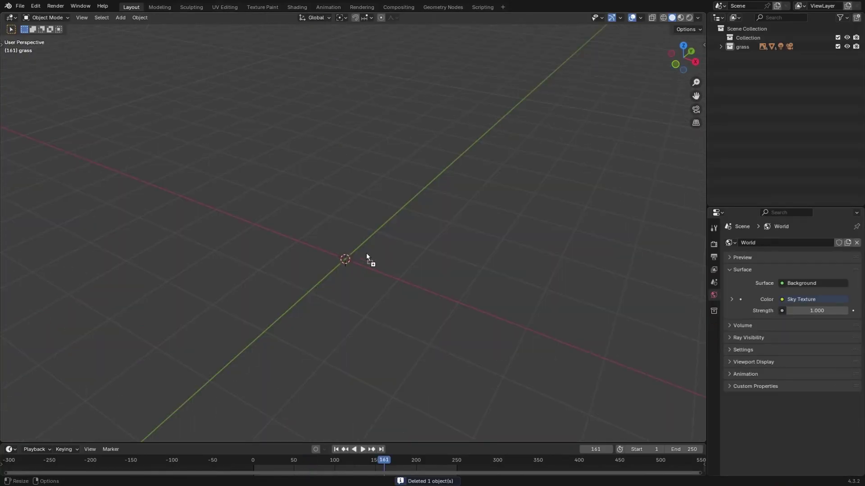
pyautogui.moveTo(366, 253); pyautogui.dragTo(368, 254)
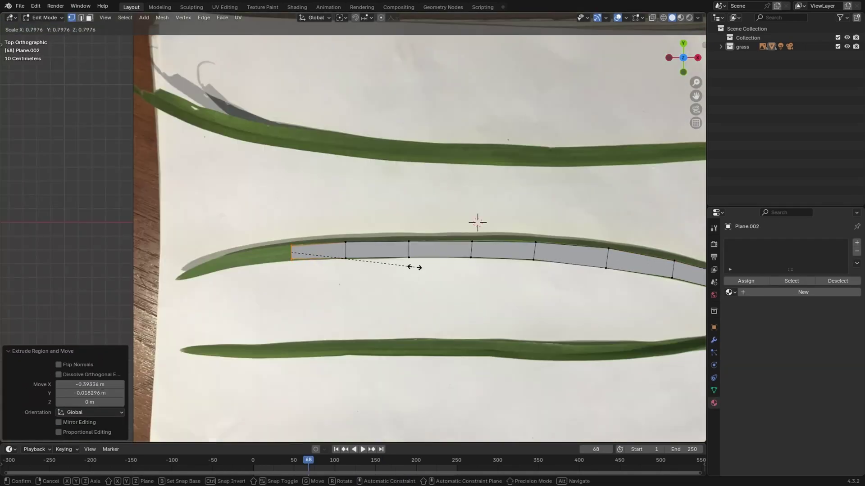
pyautogui.click(411, 266)
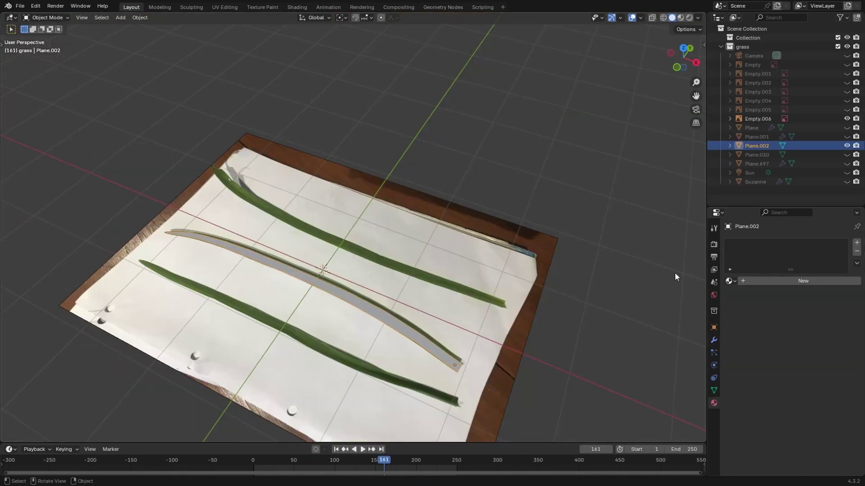
pyautogui.click(811, 282)
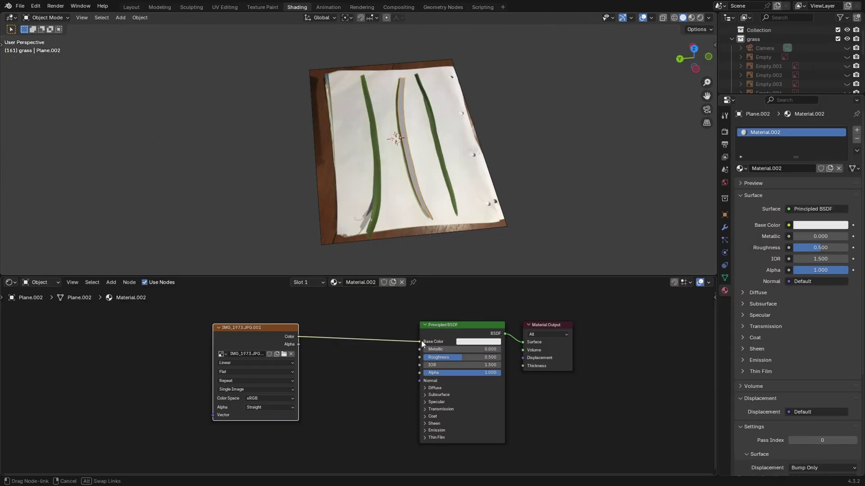
pyautogui.moveTo(422, 342); pyautogui.dragTo(421, 341)
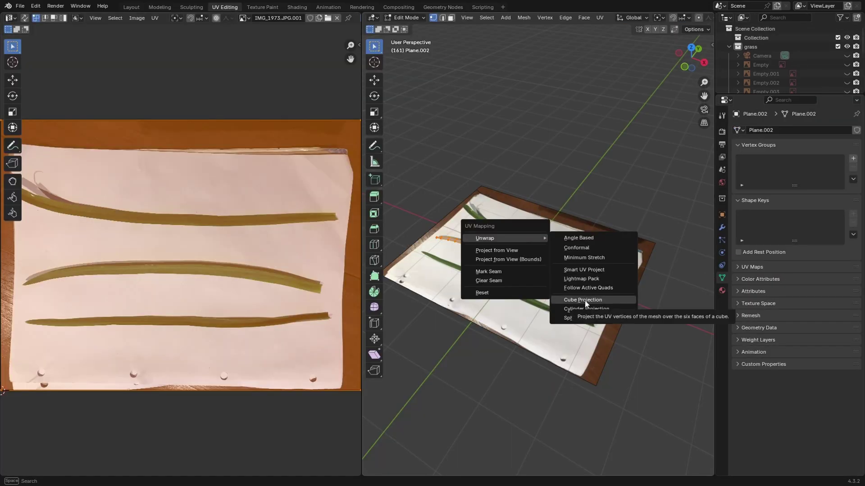
pyautogui.click(584, 300)
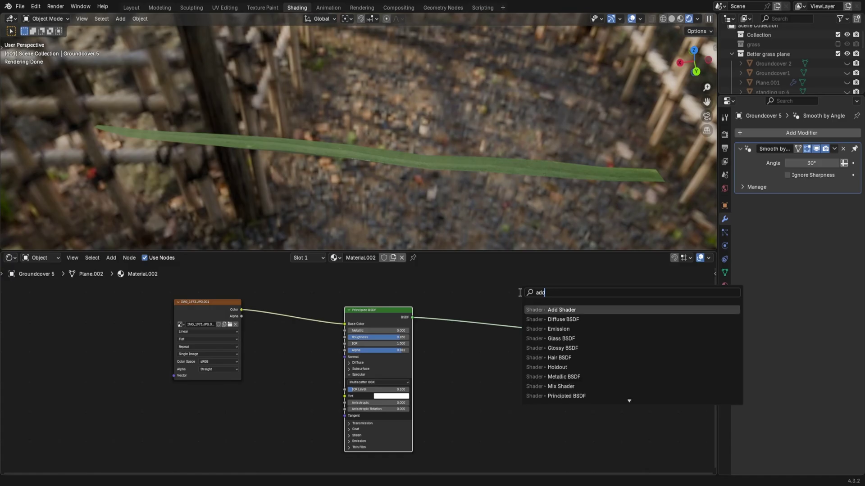
# Step: Add an Add Shader and a Translucent BSDF, feeding the leaf photo into the translucent colour
pyautogui.press('Return')
pyautogui.click(491, 317)
pyautogui.hotkey('shift', 'a')
pyautogui.write('trans')
pyautogui.press('Down')
pyautogui.press('Return')
pyautogui.click(440, 365)
pyautogui.moveTo(496, 333); pyautogui.dragTo(497, 331)
pyautogui.moveTo(241, 309); pyautogui.dragTo(438, 382)
# Step: Shift the blade mesh along Y, X and Z in Edit Mode
pyautogui.scroll(3, 361, 232)
pyautogui.scroll(-2, 562, 236)
pyautogui.moveTo(561, 237); pyautogui.dragTo(461, 131, button='middle')
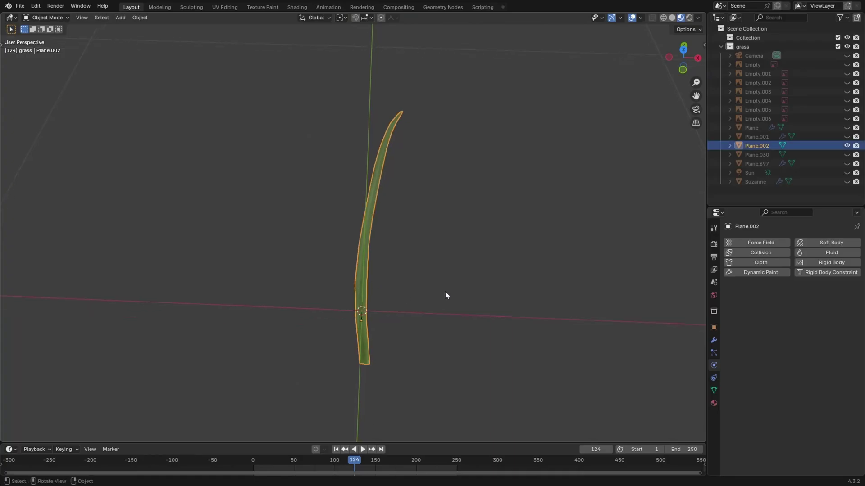
pyautogui.press('g')
pyautogui.press('y')
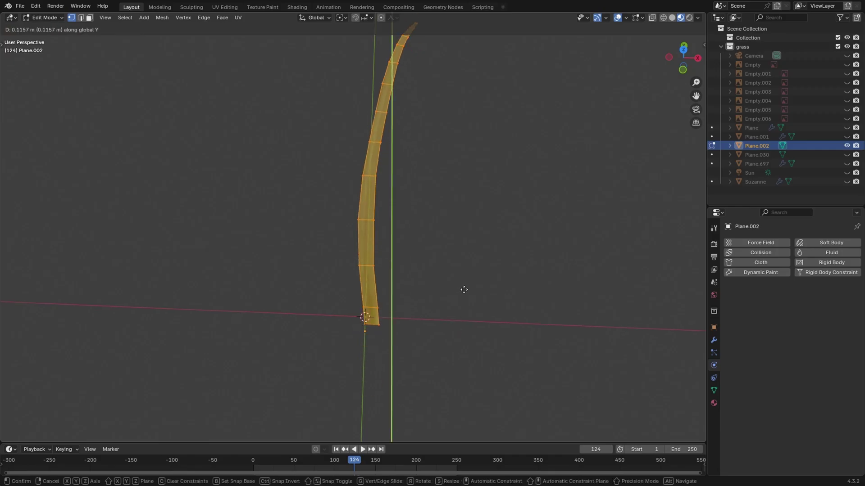
pyautogui.click(466, 293)
pyautogui.press('g')
pyautogui.press('x')
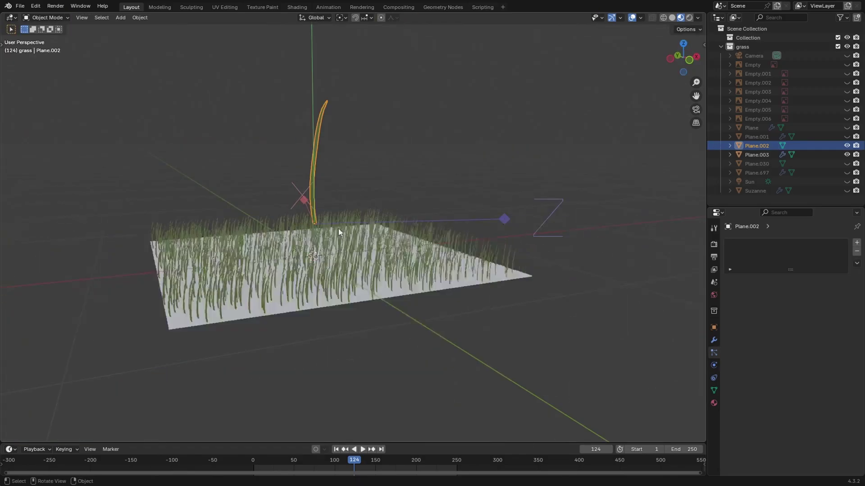
pyautogui.press('g')
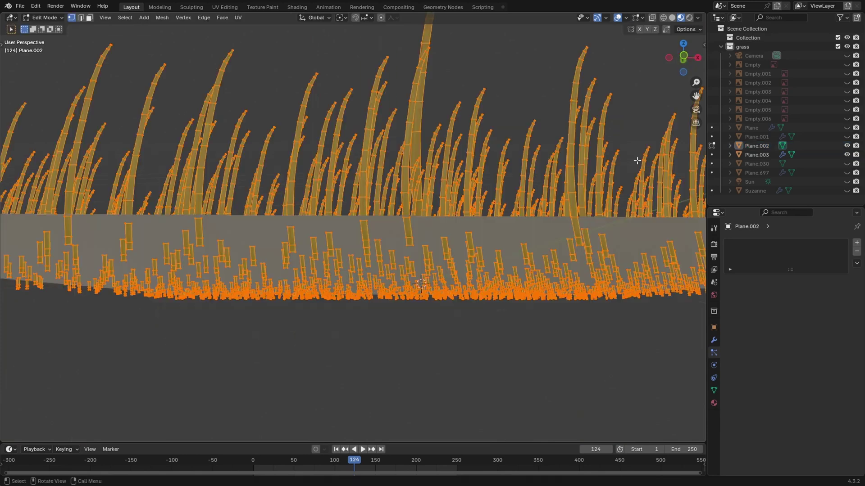
pyautogui.press('z')
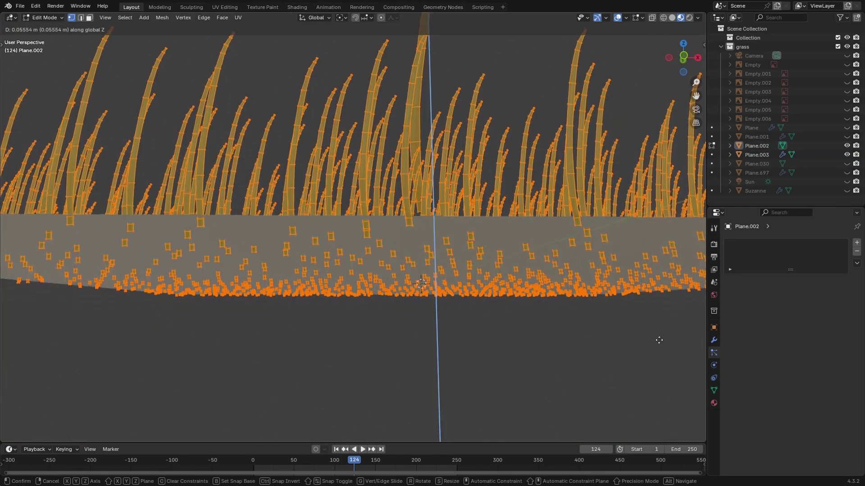
# Step: Finish the blade move and make the plane's particles render as the Layer 1 collection
pyautogui.click(667, 243)
pyautogui.press('Tab')
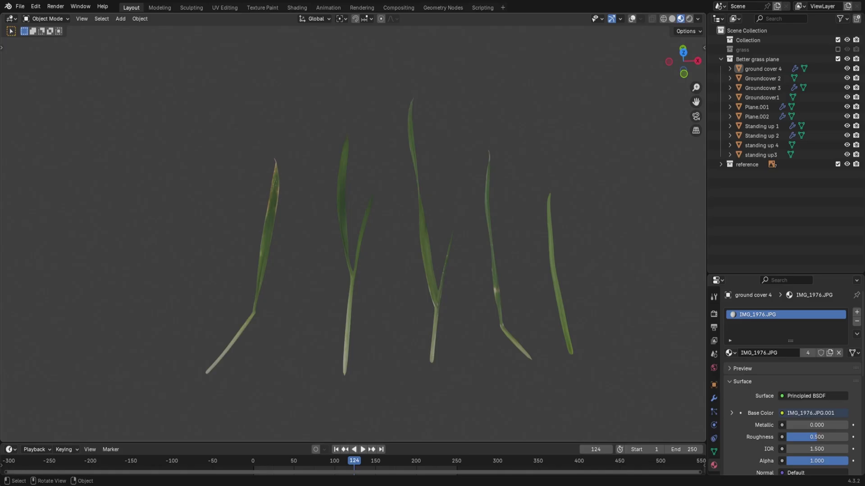
pyautogui.keyDown('shift'); pyautogui.moveTo(607, 200); pyautogui.dragTo(595, 196, button='middle'); pyautogui.keyUp('shift')
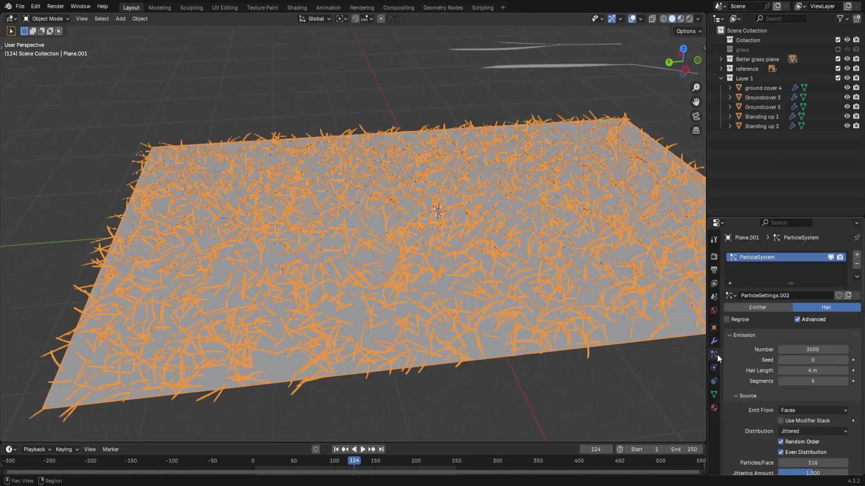
pyautogui.scroll(-10, 823, 334)
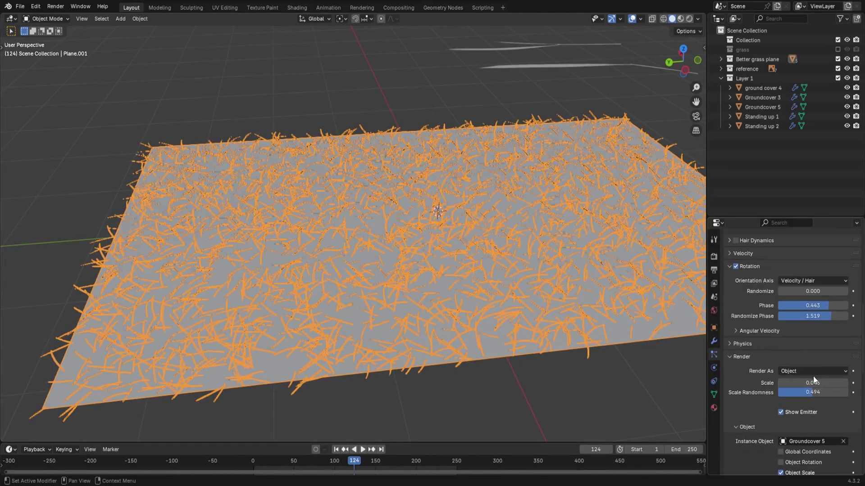
pyautogui.scroll(-3, 813, 374)
pyautogui.click(793, 312)
pyautogui.click(798, 355)
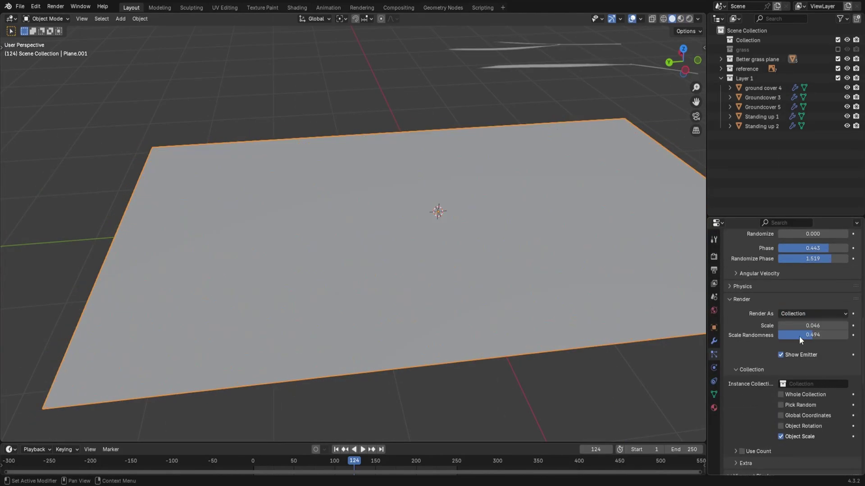
pyautogui.click(816, 383)
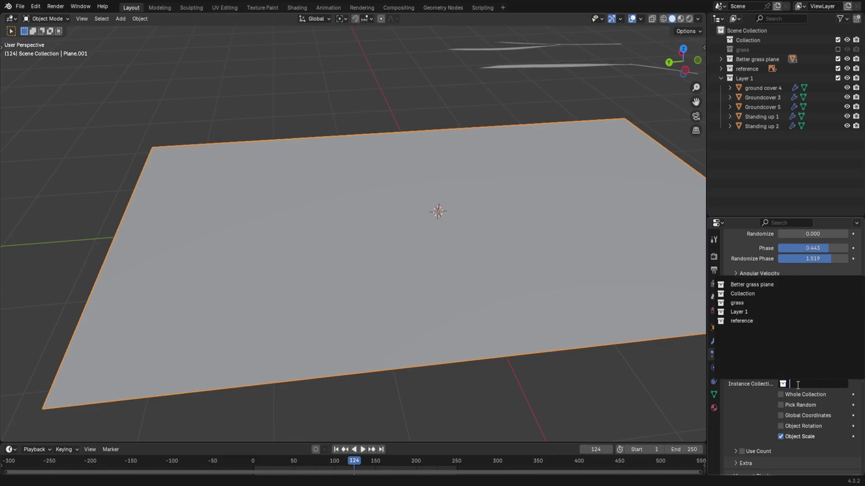
pyautogui.click(746, 313)
# Step: Apply rotation to the five Layer 1 blade objects
pyautogui.moveTo(459, 279); pyautogui.dragTo(452, 260, button='middle')
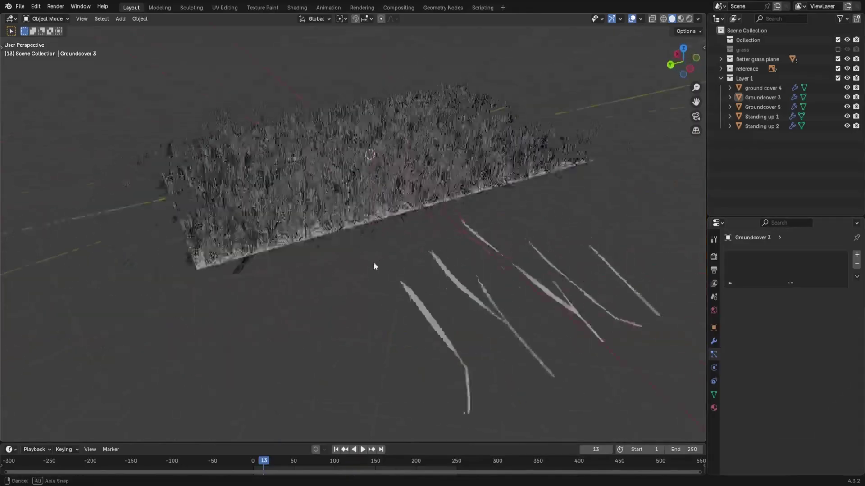
pyautogui.moveTo(374, 264); pyautogui.dragTo(450, 258, button='middle')
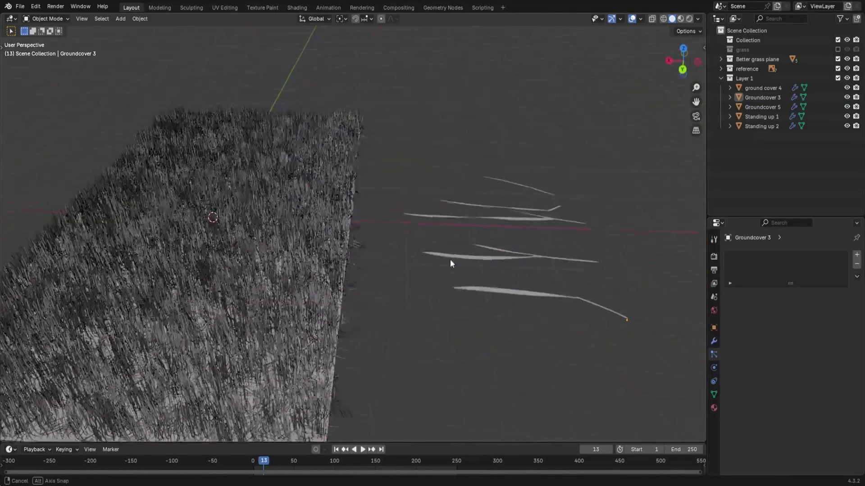
pyautogui.moveTo(479, 201); pyautogui.dragTo(510, 269)
pyautogui.hotkey('ctrl', 'a')
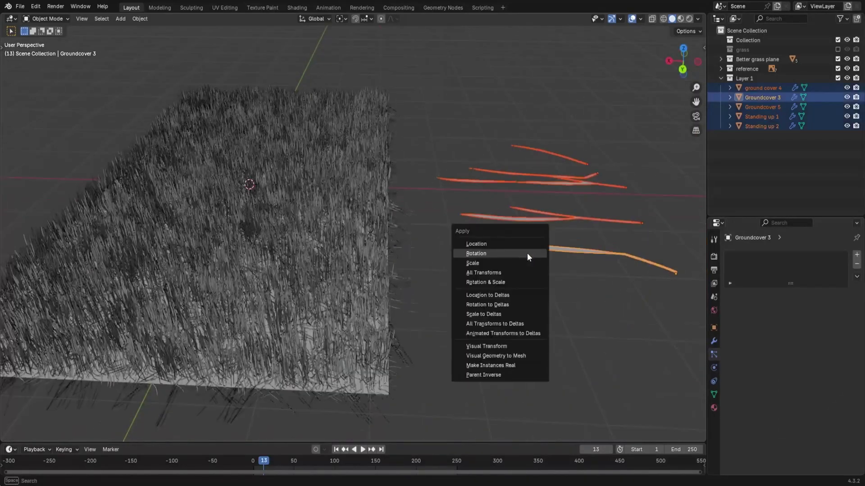
pyautogui.click(489, 252)
pyautogui.moveTo(488, 252); pyautogui.dragTo(393, 186, button='middle')
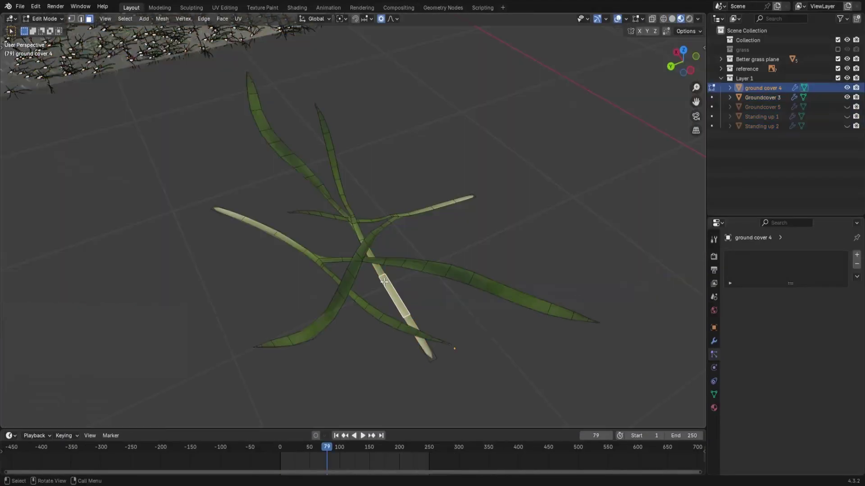
# Step: Select one blade of the ground cover 4 clump, then move it and rotate it around Z
pyautogui.press('l')
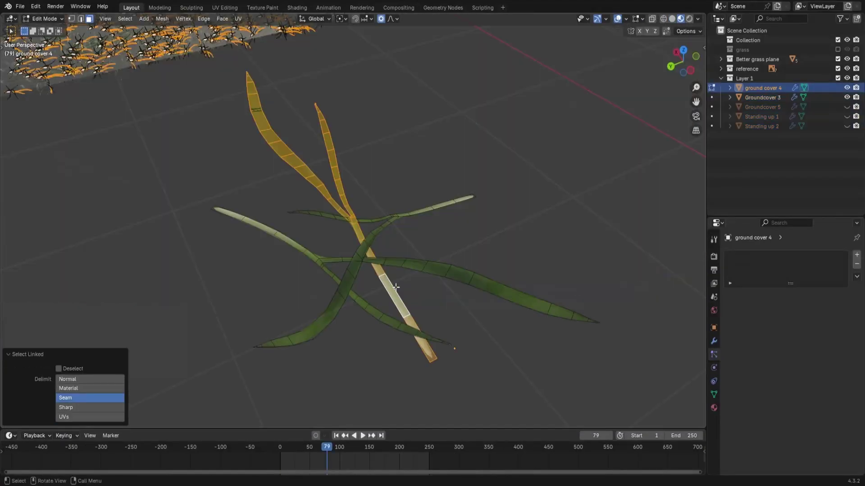
pyautogui.press('g')
pyautogui.click(439, 274)
pyautogui.press('r')
pyautogui.press('z')
pyautogui.click(445, 299)
pyautogui.press('g')
pyautogui.click(406, 233)
pyautogui.moveTo(405, 233); pyautogui.dragTo(299, 179, button='middle')
# Step: Bend the blade with smooth proportional falloff by rotating it and moving its tip vertex
pyautogui.press('r')
pyautogui.click(539, 216)
pyautogui.press('r')
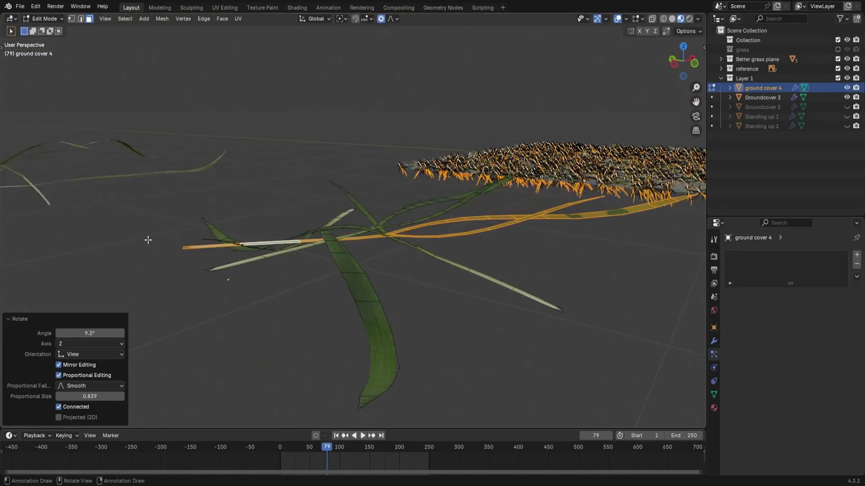
pyautogui.press('Escape')
pyautogui.moveTo(188, 261); pyautogui.dragTo(188, 261)
pyautogui.press('g')
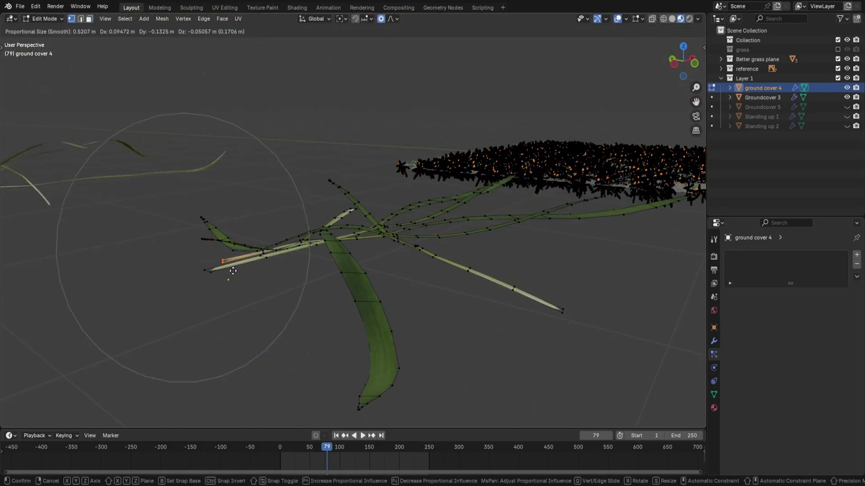
pyautogui.click(233, 271)
pyautogui.moveTo(473, 228); pyautogui.dragTo(520, 241, button='middle')
# Step: Turn off child hairs and set the hair Emission Number to 5000 for a denser field
pyautogui.press('g')
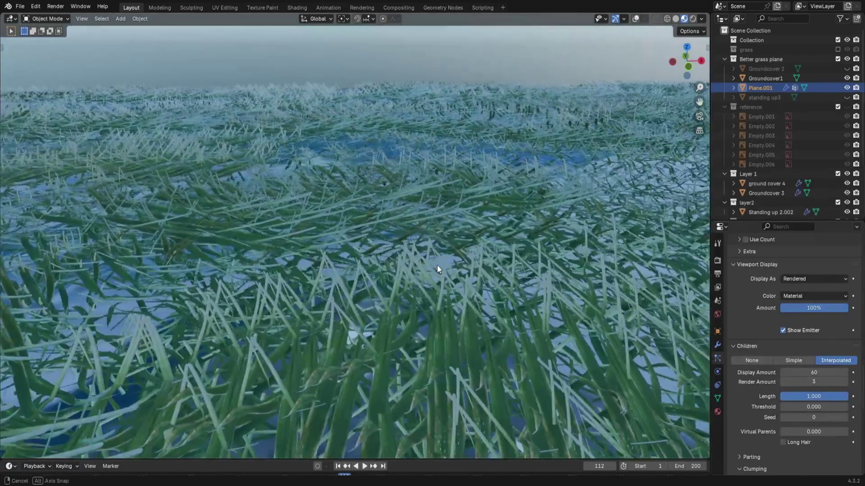
pyautogui.moveTo(437, 265); pyautogui.dragTo(473, 274, button='middle')
pyautogui.click(751, 360)
pyautogui.scroll(15, 801, 333)
pyautogui.scroll(1, 814, 296)
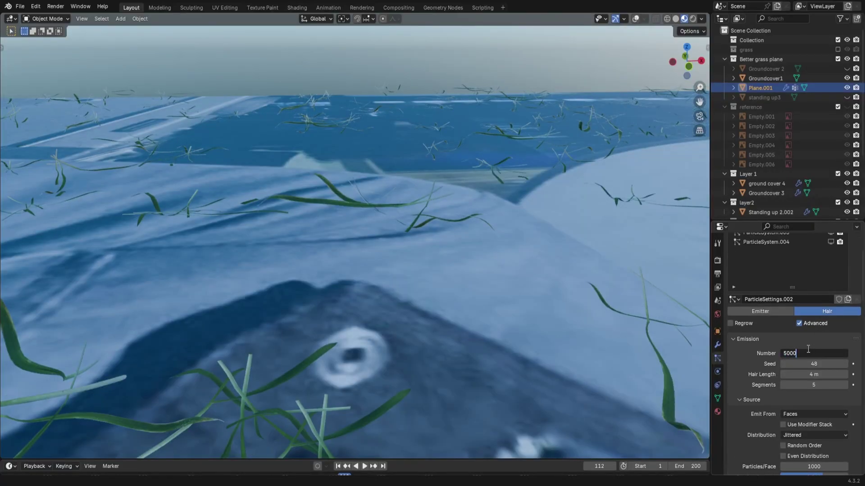
pyautogui.press('Return')
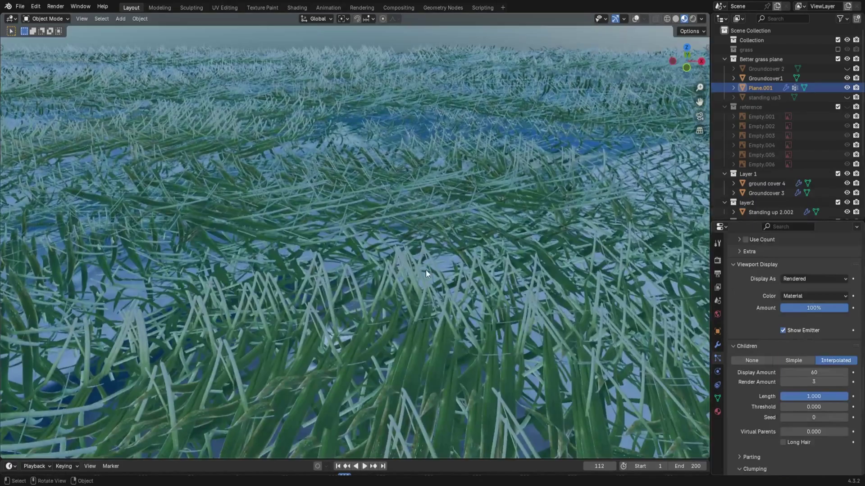
pyautogui.moveTo(425, 269)
pyautogui.mouseDown(button='middle')
pyautogui.moveTo(434, 266)
pyautogui.moveTo(417, 265)
pyautogui.moveTo(435, 265)
pyautogui.mouseUp(button='middle')
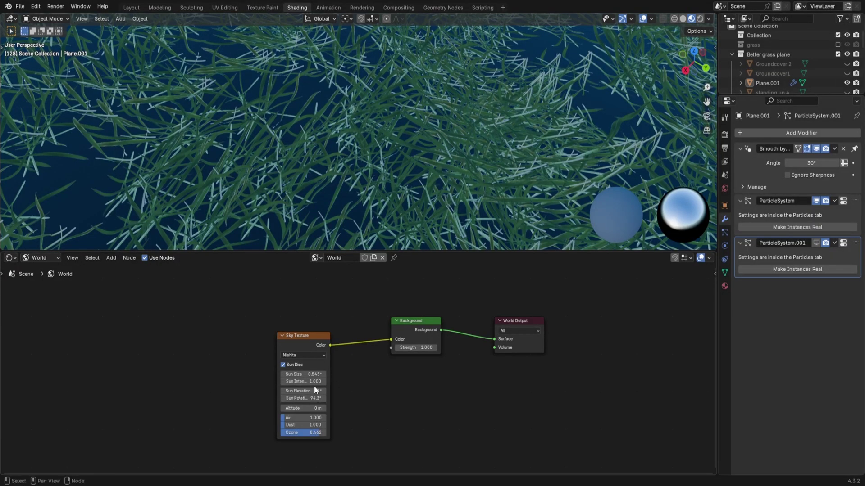
pyautogui.moveTo(326, 383); pyautogui.dragTo(274, 367, button='middle')
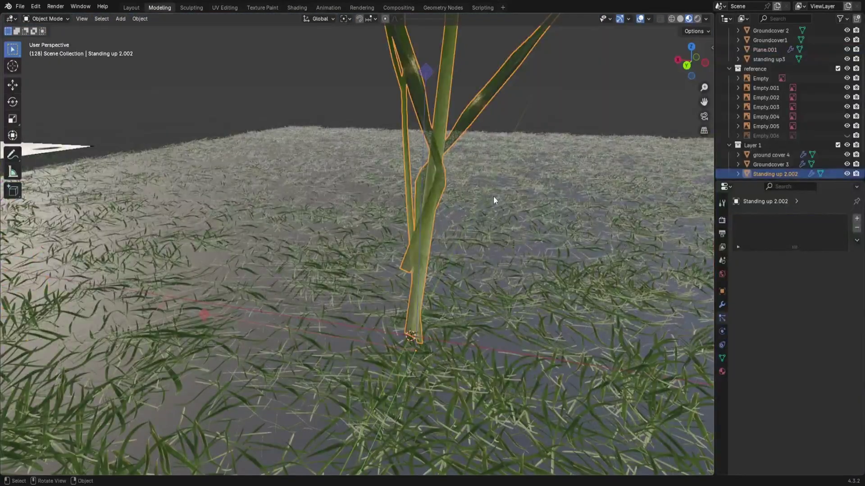
# Step: Angle the plant's leaf outward with an X rotation and a Z rotation
pyautogui.press('r')
pyautogui.press('x')
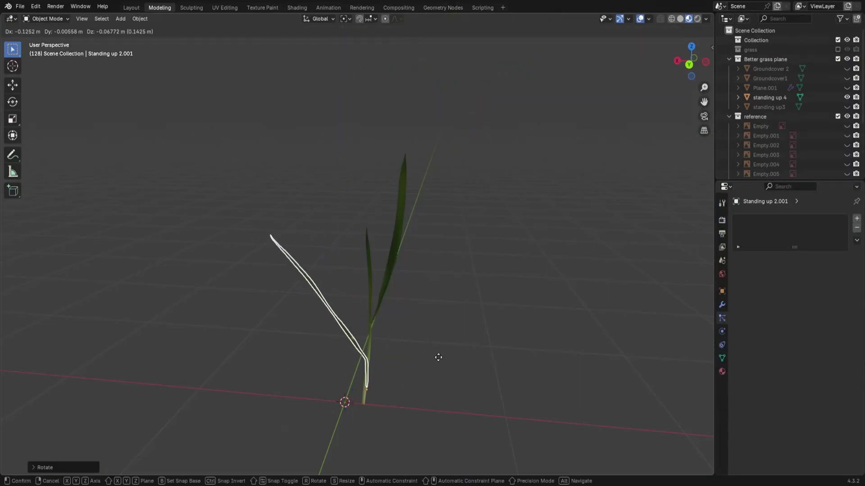
pyautogui.click(457, 384)
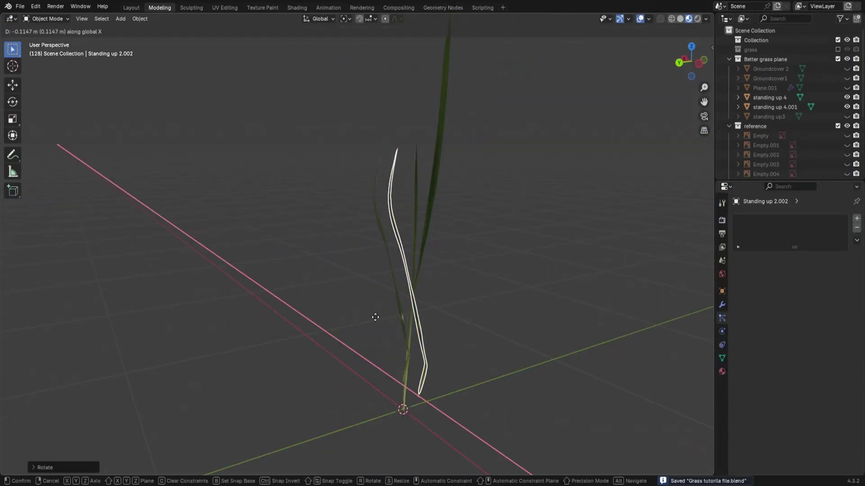
pyautogui.click(375, 317)
pyautogui.press('r')
pyautogui.press('z')
pyautogui.click(367, 315)
# Step: Move the leaf, hide overlays, and scale the layer2 grass instances to 0.069
pyautogui.moveTo(367, 315); pyautogui.dragTo(503, 346, button='middle')
pyautogui.press('g')
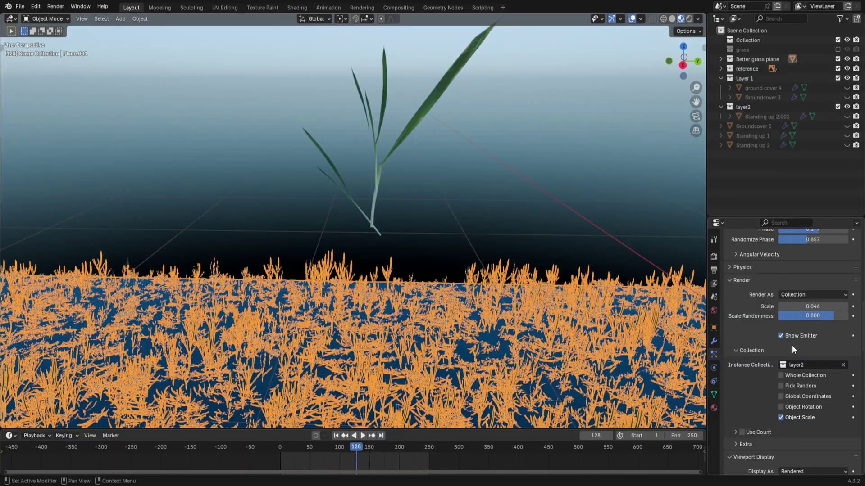
pyautogui.scroll(3, 792, 345)
pyautogui.scroll(-2, 817, 385)
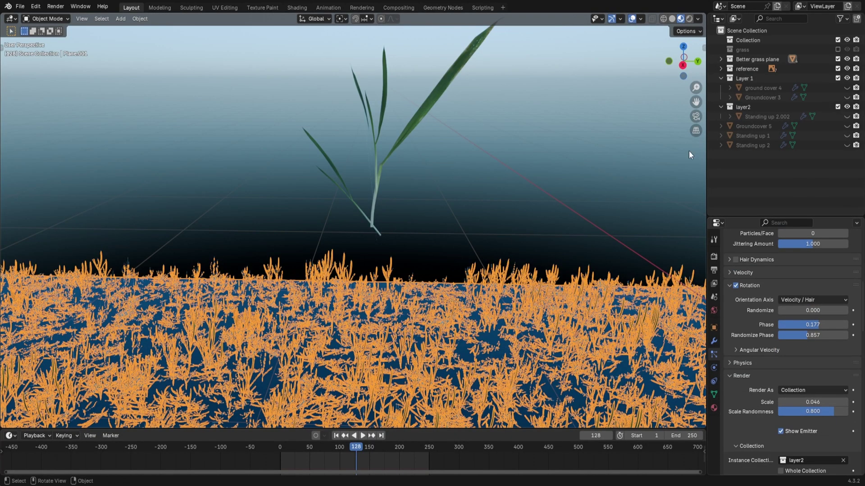
pyautogui.click(632, 18)
pyautogui.moveTo(806, 401)
pyautogui.mouseDown()
pyautogui.moveTo(828, 401)
pyautogui.moveTo(810, 402)
pyautogui.mouseUp()
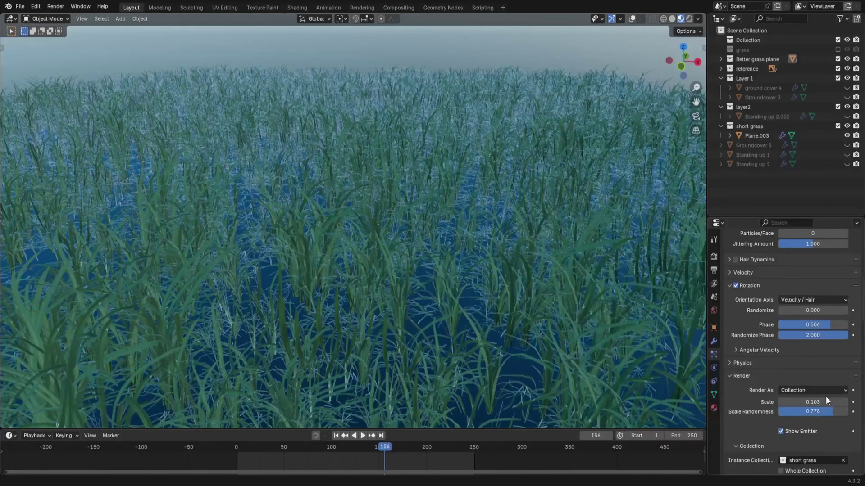
# Step: Scale the grass instances up to 0.135 and enlarge the short grass instances
pyautogui.moveTo(827, 401)
pyautogui.mouseDown()
pyautogui.moveTo(813, 400)
pyautogui.moveTo(849, 400)
pyautogui.moveTo(813, 400)
pyautogui.mouseUp()
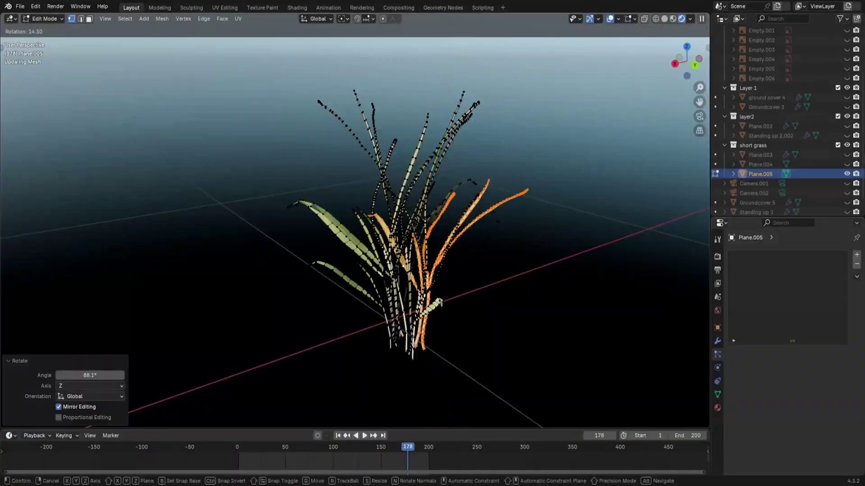
pyautogui.moveTo(569, 265); pyautogui.dragTo(399, 280, button='middle')
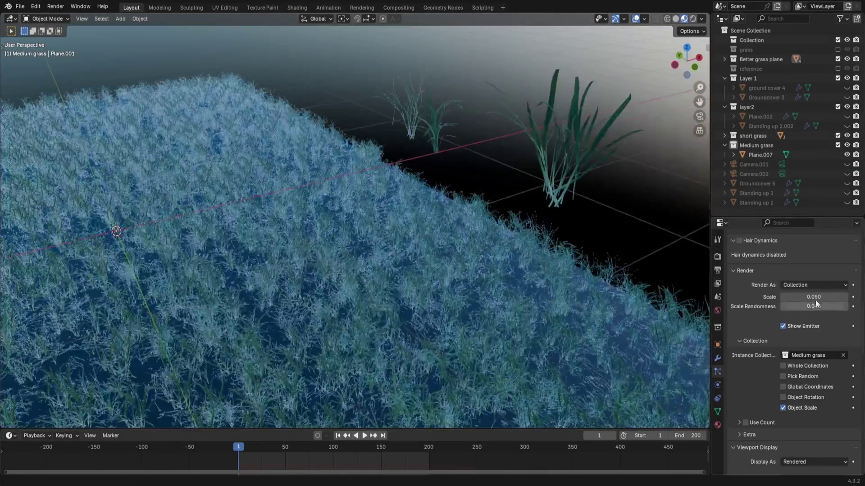
pyautogui.moveTo(816, 300); pyautogui.dragTo(842, 301)
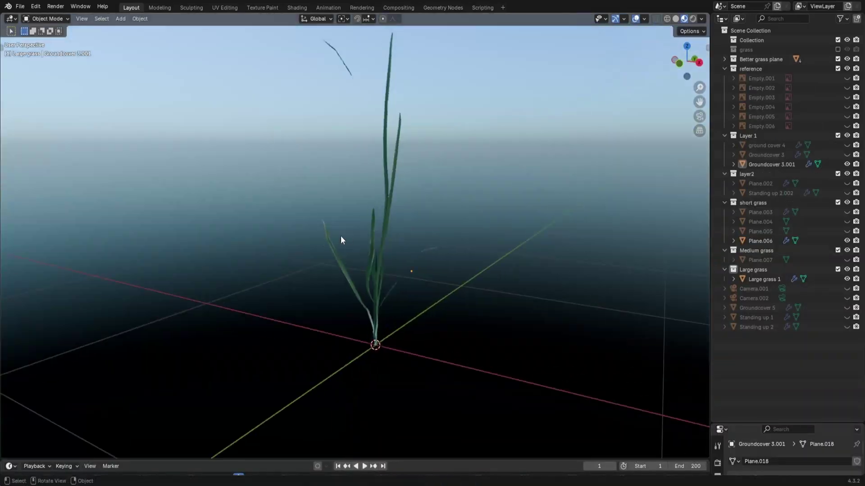
# Step: In Edit Mode on Plane.006, rotate the duplicated blade freely from a top view
pyautogui.moveTo(341, 236); pyautogui.dragTo(375, 236, button='middle')
pyautogui.press('Tab')
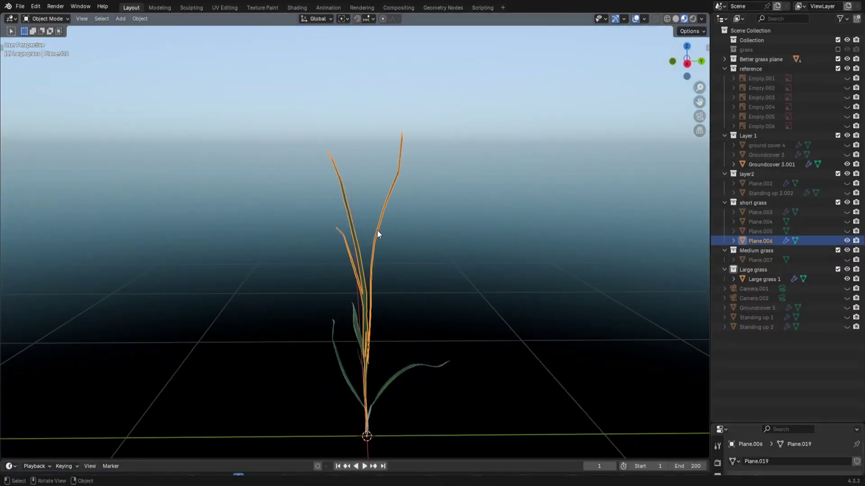
pyautogui.press('KP_7')
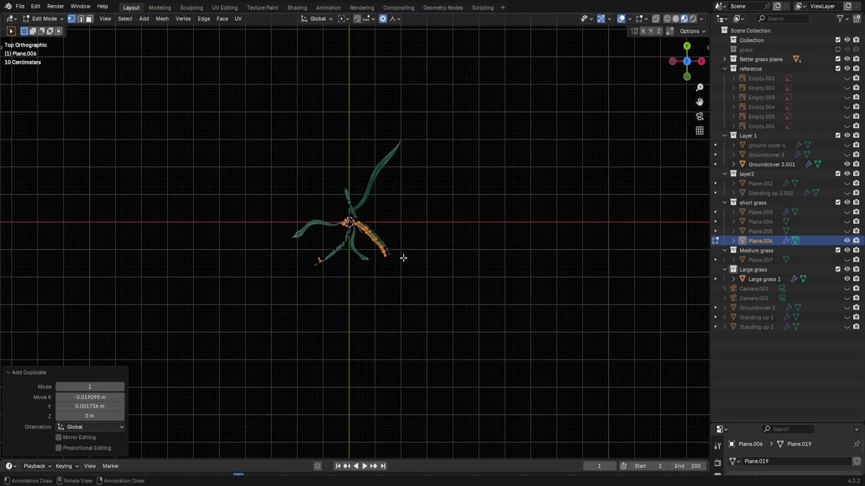
pyautogui.press('r')
pyautogui.press('r')
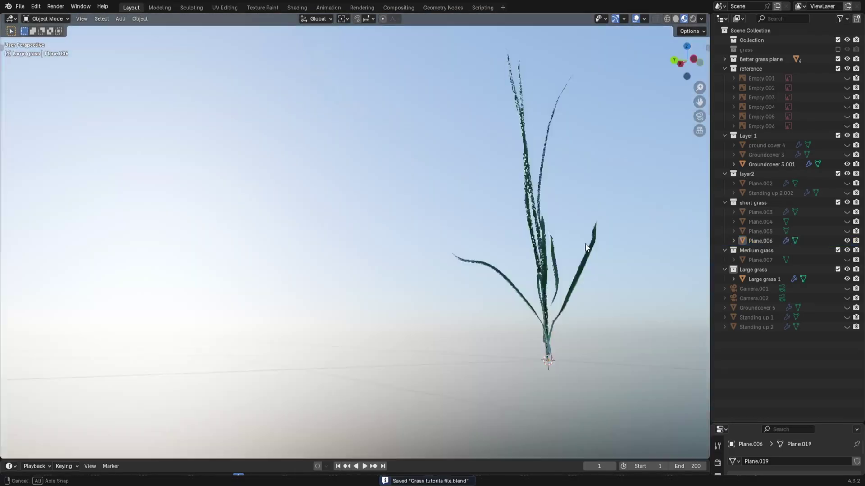
pyautogui.moveTo(587, 248); pyautogui.dragTo(459, 256, button='middle')
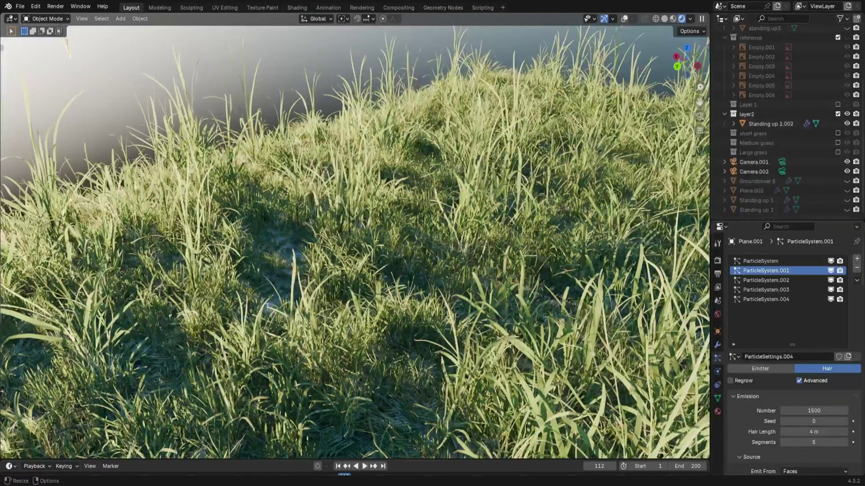
# Step: Play the wind animation, then set the All field weight to 0
pyautogui.moveTo(442, 320); pyautogui.dragTo(383, 326, button='middle')
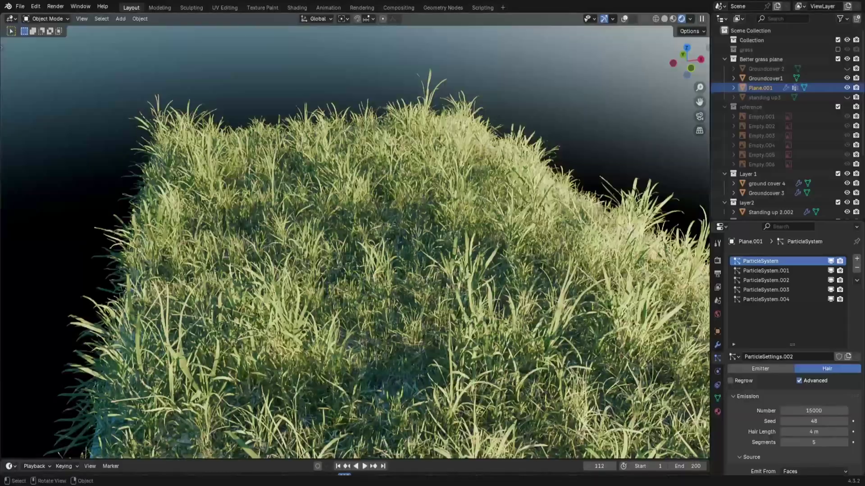
pyautogui.moveTo(290, 270); pyautogui.dragTo(343, 298, button='middle')
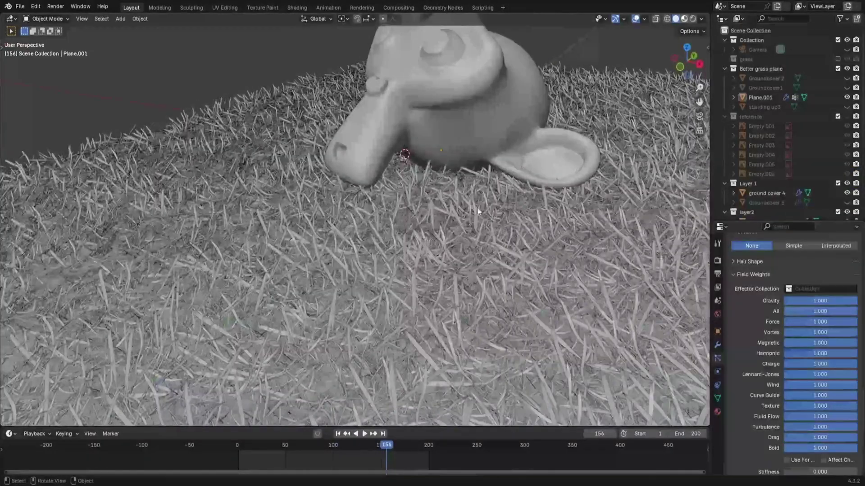
pyautogui.press('space')
pyautogui.moveTo(468, 225)
pyautogui.mouseDown(button='middle')
pyautogui.moveTo(453, 274)
pyautogui.moveTo(474, 266)
pyautogui.moveTo(474, 287)
pyautogui.mouseUp(button='middle')
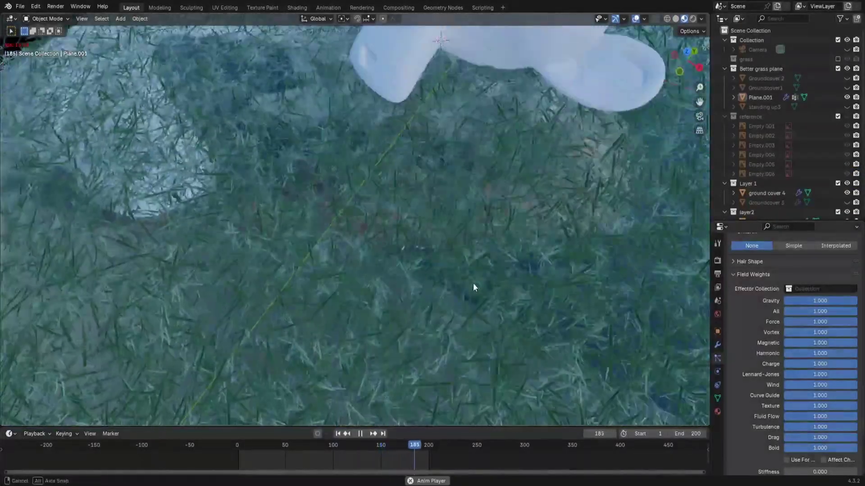
pyautogui.click(819, 312)
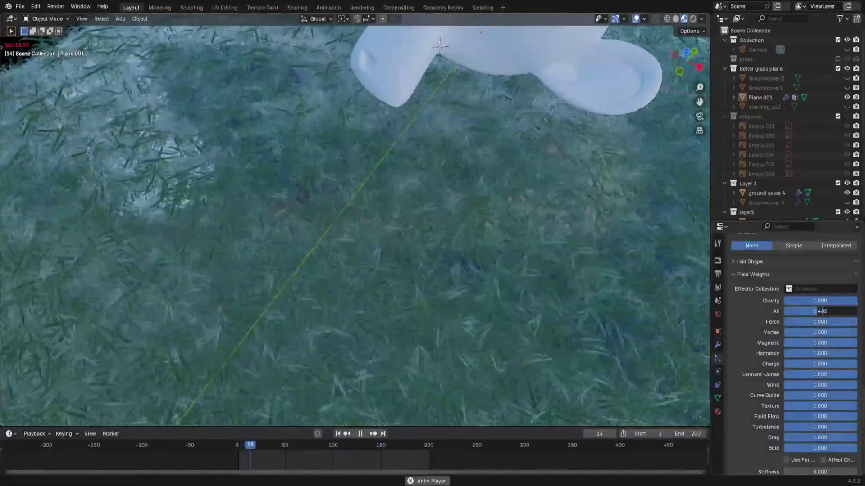
pyautogui.write('0')
pyautogui.press('Return')
# Step: Hide ParticleSystem through ParticleSystem.003 in the viewport, then remove the plane's particle systems
pyautogui.moveTo(473, 279)
pyautogui.mouseDown(button='middle')
pyautogui.moveTo(497, 263)
pyautogui.moveTo(506, 272)
pyautogui.moveTo(619, 284)
pyautogui.mouseUp(button='middle')
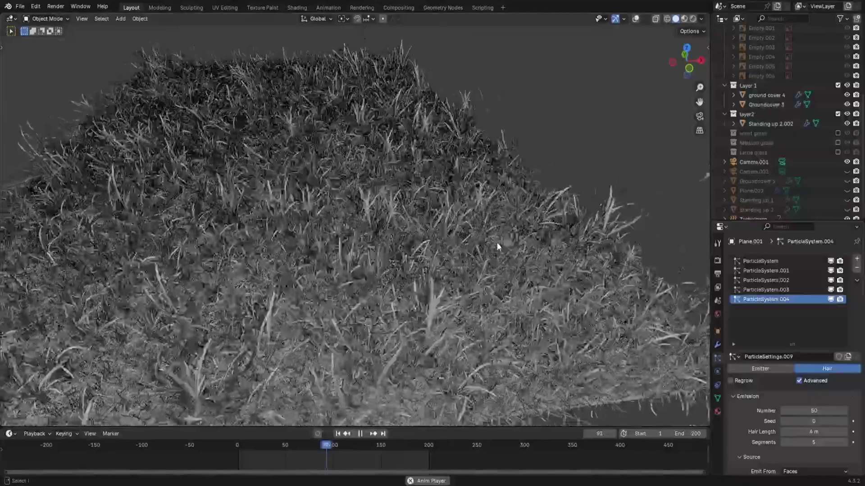
pyautogui.scroll(5, 497, 243)
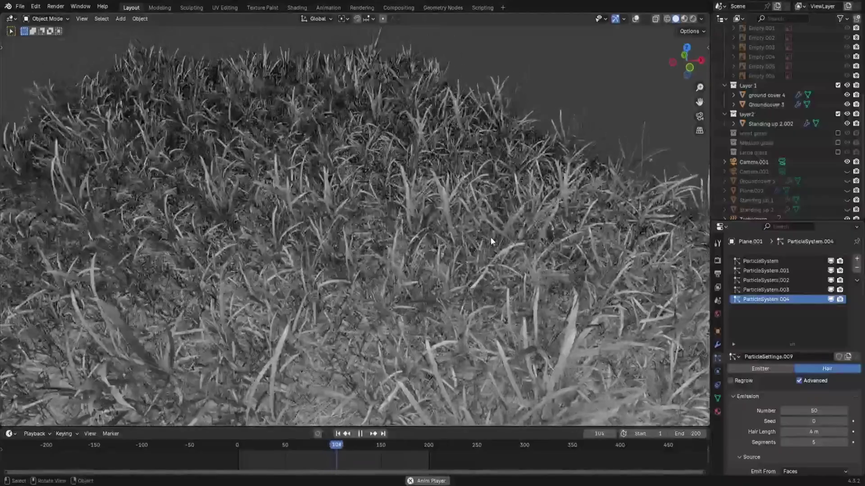
pyautogui.scroll(-5, 490, 242)
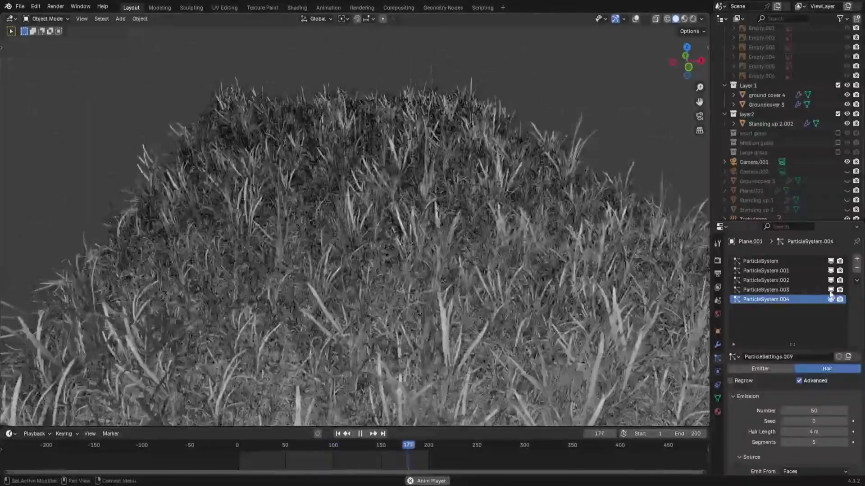
pyautogui.moveTo(831, 290); pyautogui.dragTo(831, 260)
pyautogui.moveTo(513, 261); pyautogui.dragTo(460, 261, button='middle')
pyautogui.scroll(6, 437, 215)
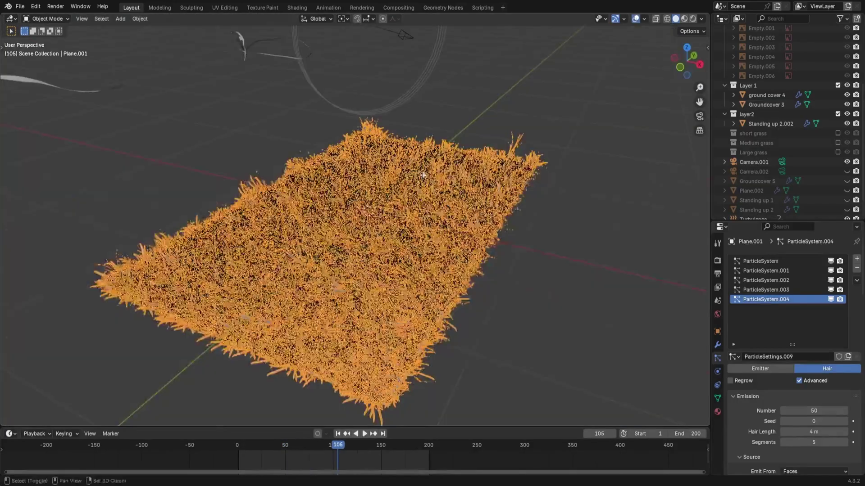
pyautogui.keyDown('shift'); pyautogui.click(448, 189); pyautogui.keyUp('shift')
pyautogui.moveTo(447, 189); pyautogui.dragTo(471, 213, button='middle')
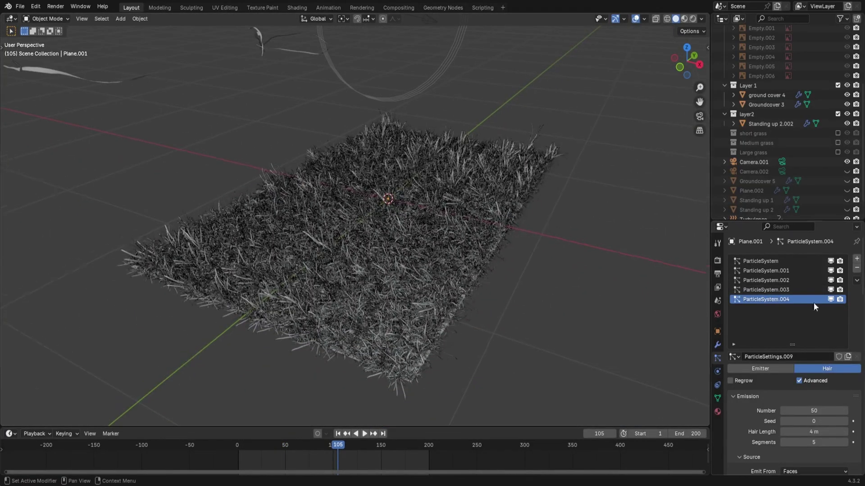
pyautogui.click(856, 269)
pyautogui.click(856, 269)
pyautogui.click(856, 269)
pyautogui.click(856, 269)
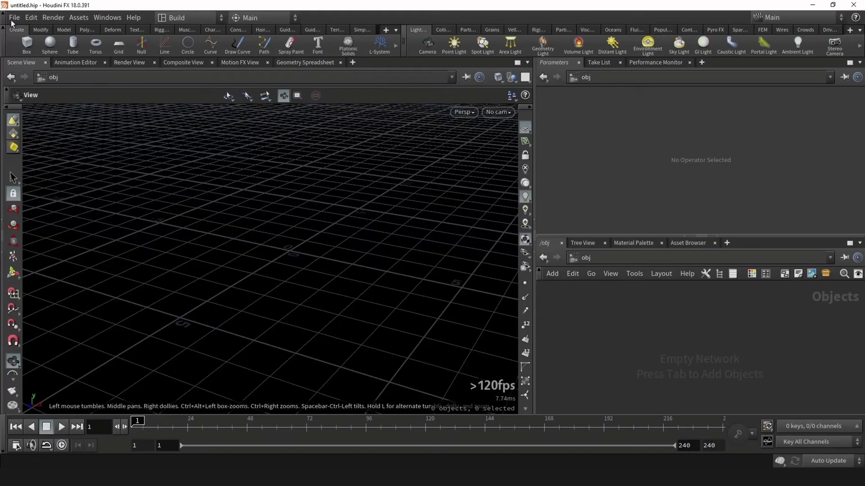
pyautogui.click(14, 18)
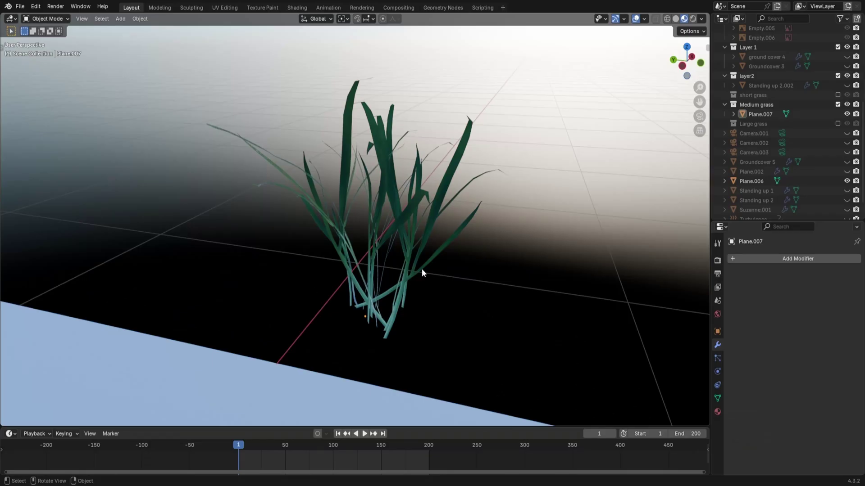
# Step: Add a Particle Instance modifier to the medium grass clump Plane.007
pyautogui.click(422, 273)
pyautogui.click(793, 259)
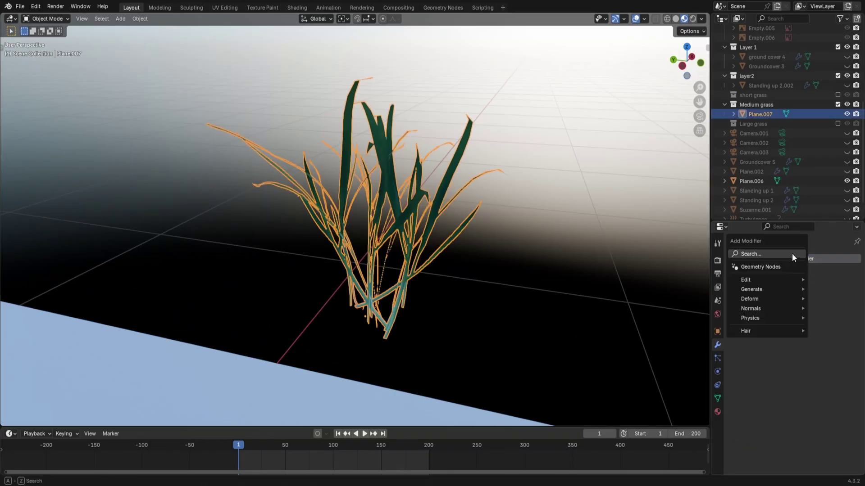
pyautogui.click(748, 253)
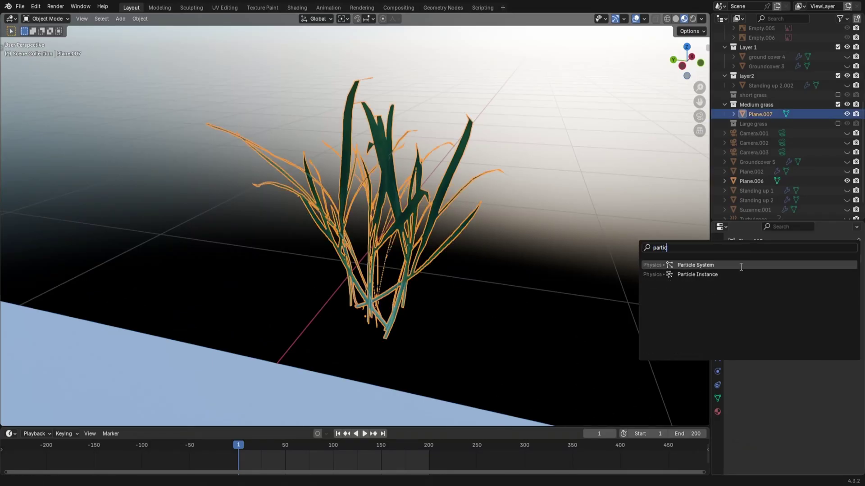
pyautogui.click(688, 275)
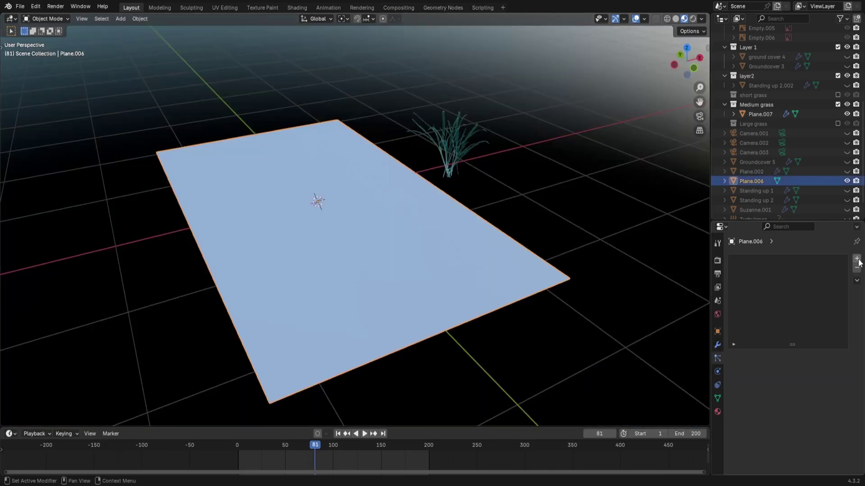
# Step: Give Plane.006 a Hair particle system with 300 particles
pyautogui.click(856, 259)
pyautogui.click(825, 369)
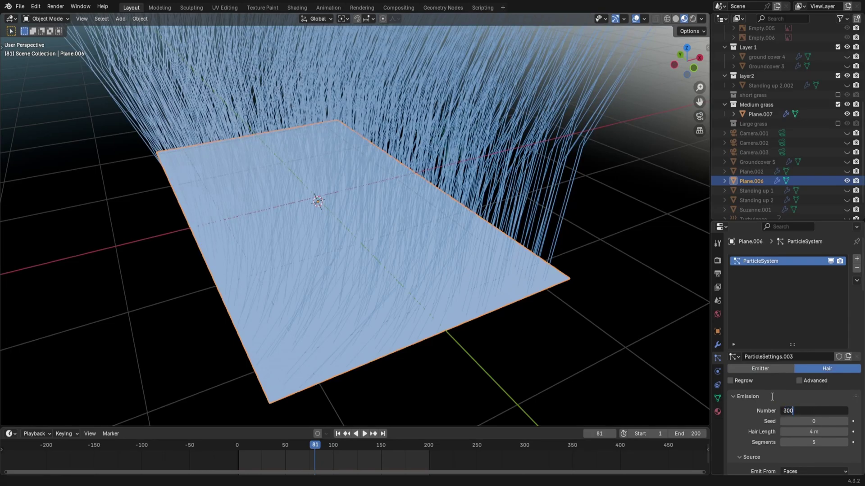
pyautogui.press('Return')
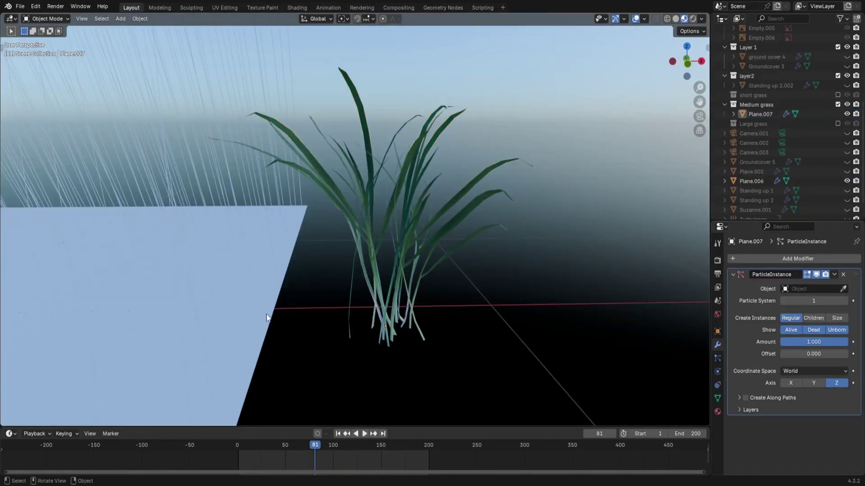
# Step: Set Plane.006 as the Particle Instance object for the Plane.007 clump
pyautogui.click(266, 318)
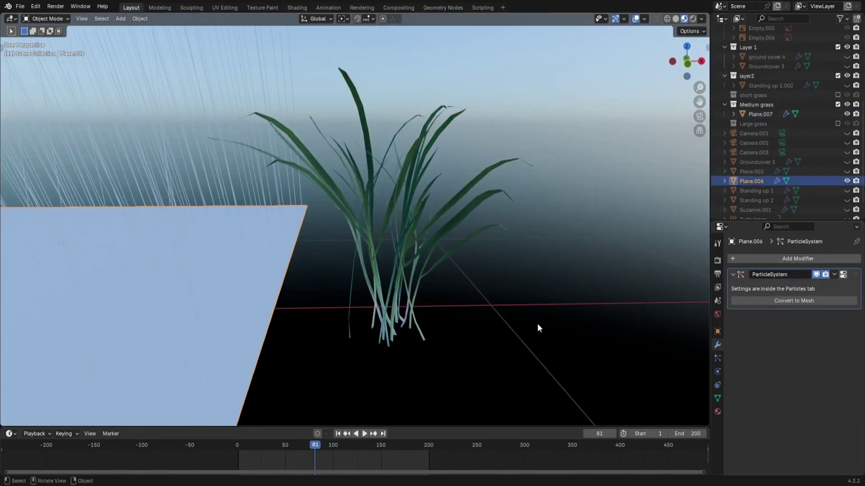
pyautogui.click(414, 233)
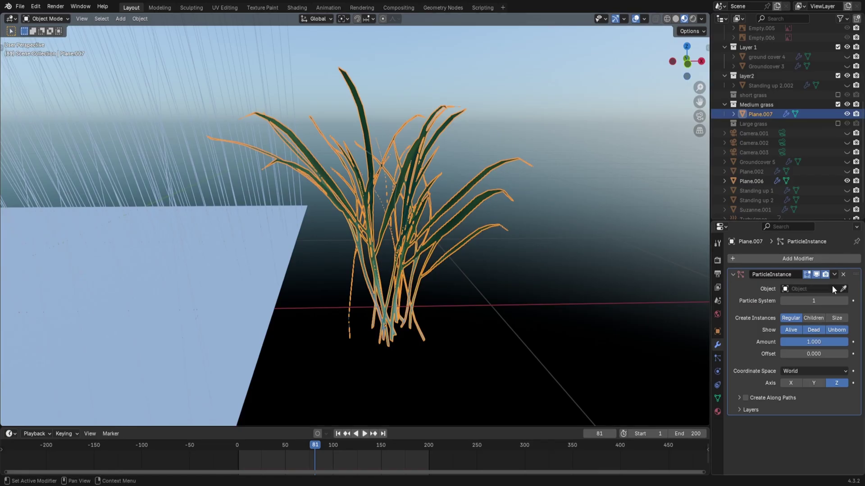
pyautogui.click(208, 279)
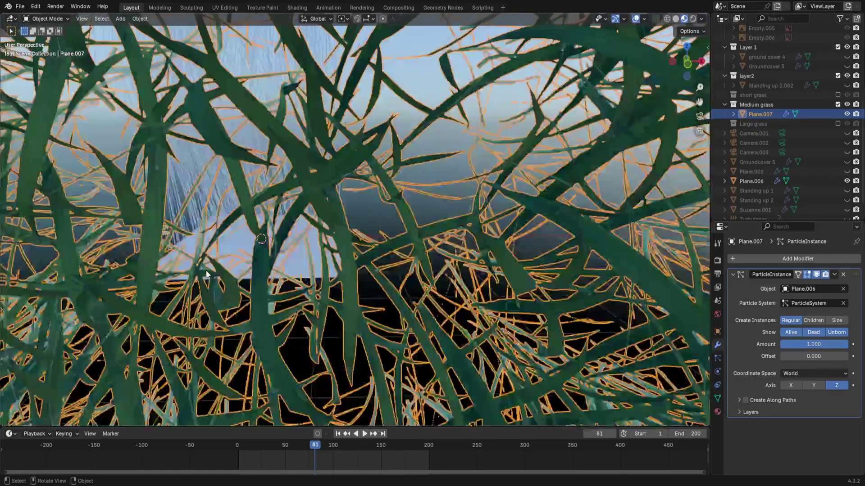
pyautogui.scroll(-15, 206, 273)
pyautogui.moveTo(207, 272); pyautogui.dragTo(288, 266, button='middle')
pyautogui.scroll(10, 385, 265)
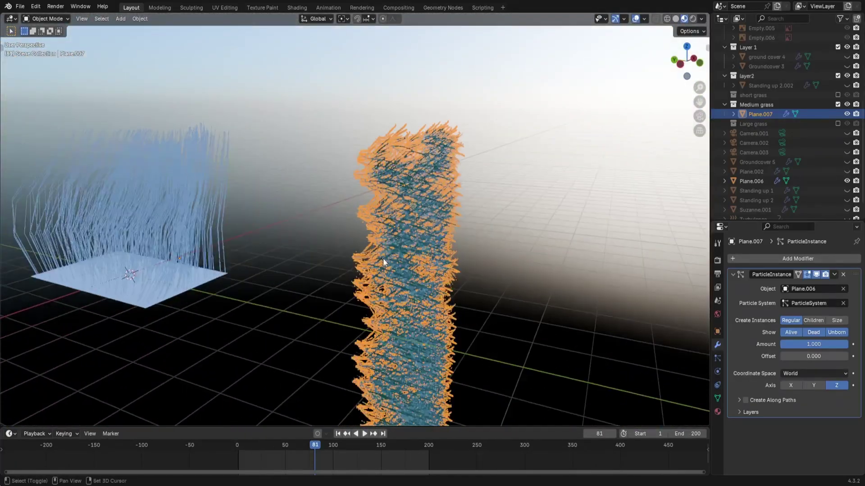
# Step: Apply the clump's rotation and scale, then clear its location
pyautogui.hotkey('ctrl', 'a')
pyautogui.click(357, 242)
pyautogui.hotkey('ctrl', 'a')
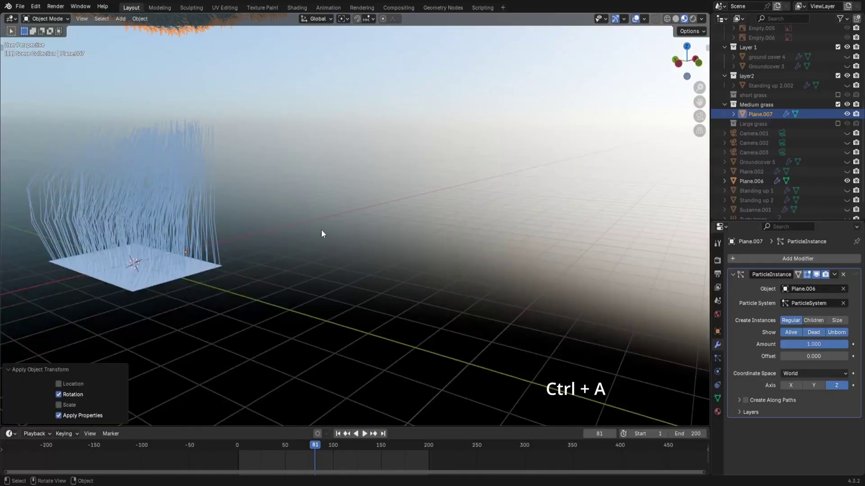
pyautogui.click(301, 237)
pyautogui.moveTo(164, 141); pyautogui.dragTo(249, 253, button='middle')
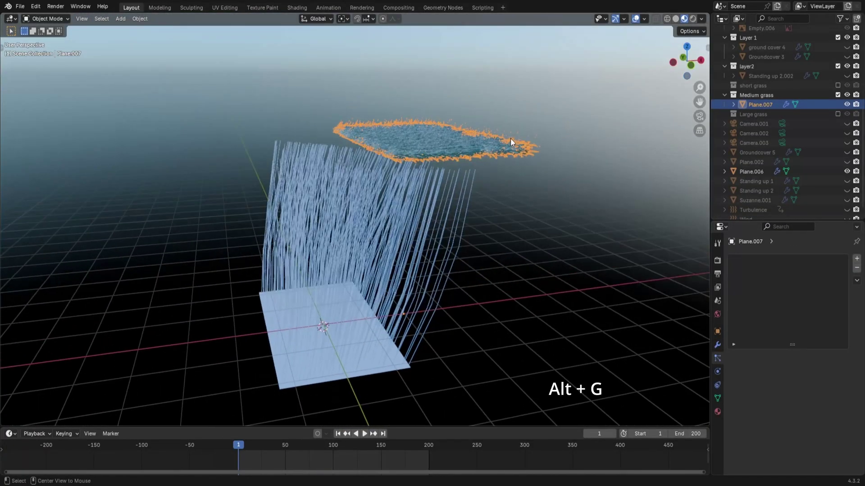
pyautogui.hotkey('alt', 'g')
pyautogui.moveTo(439, 203); pyautogui.dragTo(396, 158, button='middle')
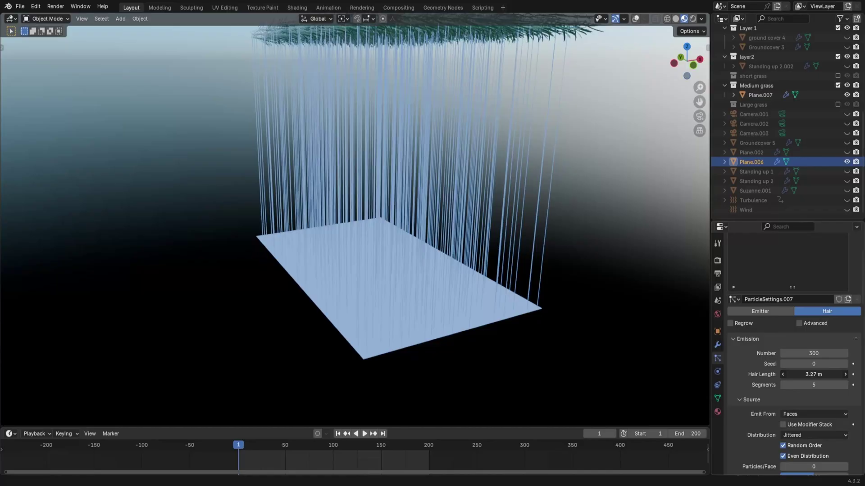
# Step: Shorten Plane.006's hair length to about 0.415 m and enable Hair Dynamics
pyautogui.moveTo(813, 374); pyautogui.dragTo(783, 375)
pyautogui.scroll(-8, 778, 356)
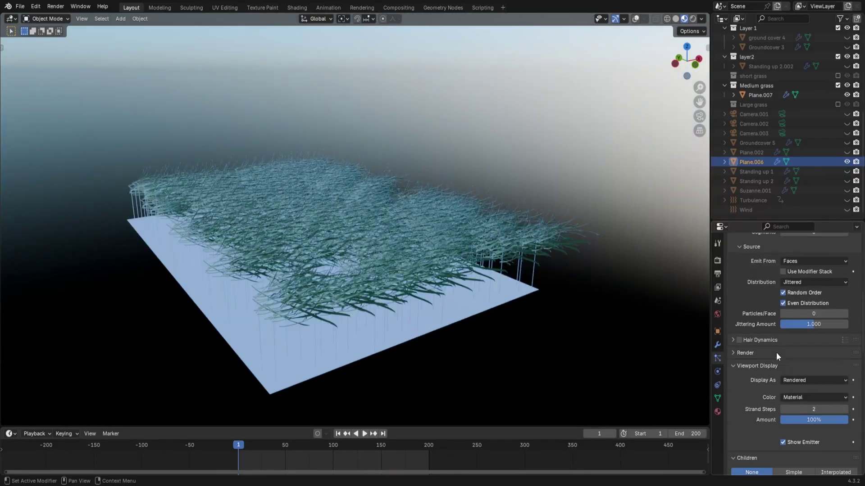
pyautogui.click(739, 340)
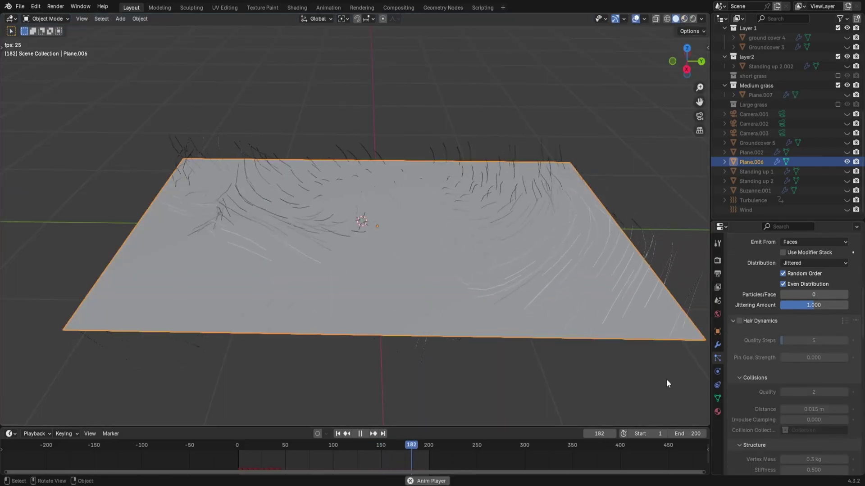
pyautogui.click(739, 320)
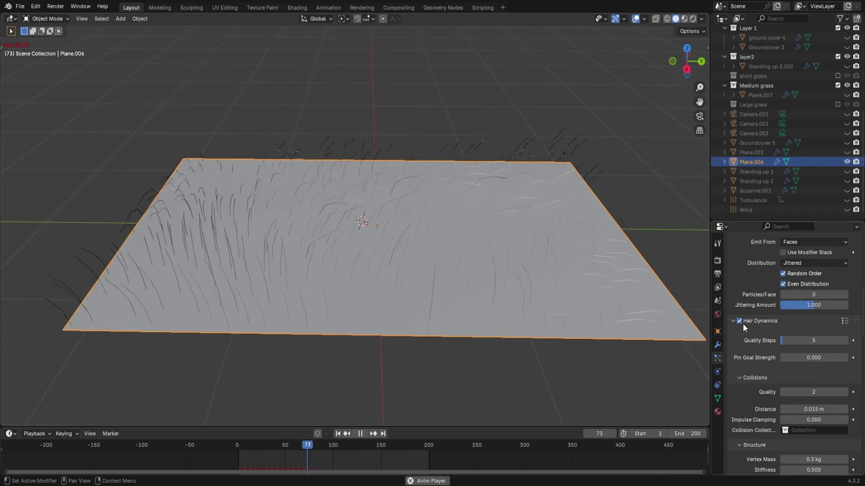
pyautogui.moveTo(563, 347); pyautogui.dragTo(588, 286, button='middle')
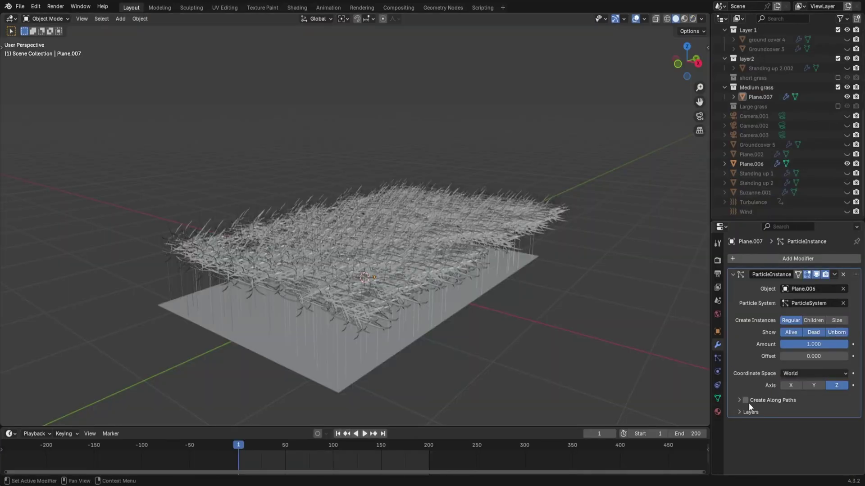
# Step: Enable Create Along Paths and rotate the whole Plane.007 grass mesh -90° to stand upright
pyautogui.click(746, 400)
pyautogui.moveTo(316, 282); pyautogui.dragTo(388, 301, button='middle')
pyautogui.click(348, 290)
pyautogui.press('Tab')
pyautogui.moveTo(377, 271); pyautogui.dragTo(404, 225, button='middle')
pyautogui.press('a')
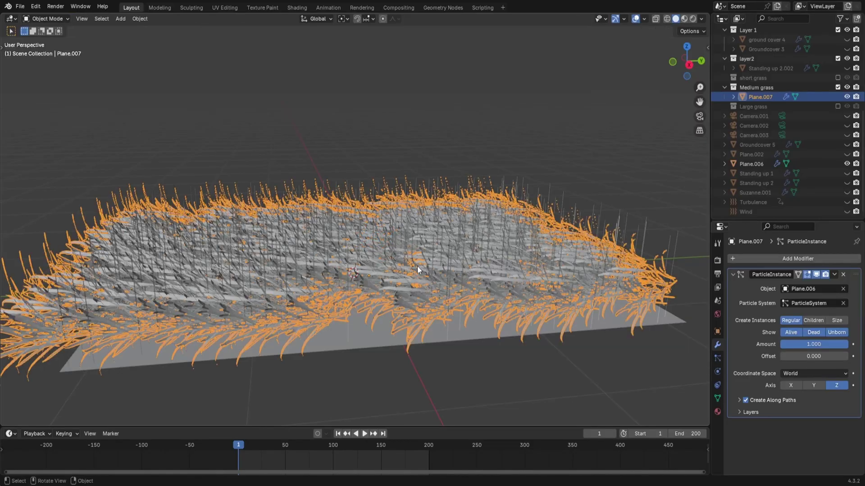
pyautogui.click(797, 274)
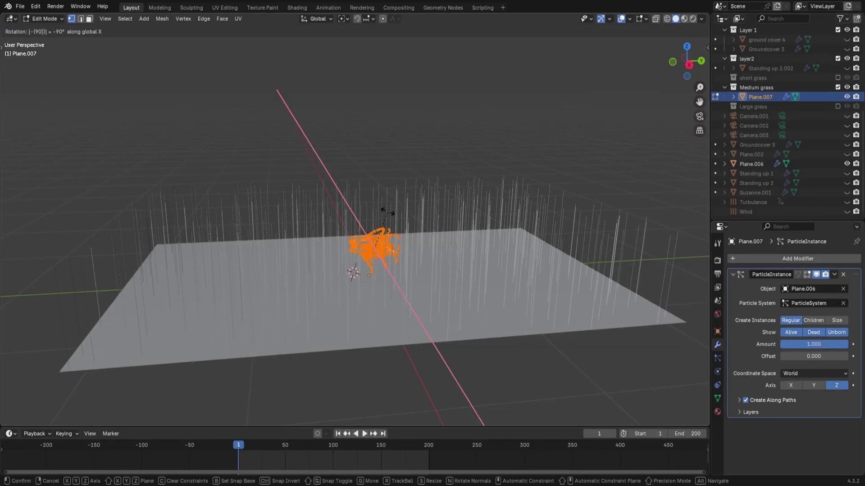
pyautogui.press('Return')
pyautogui.click(806, 274)
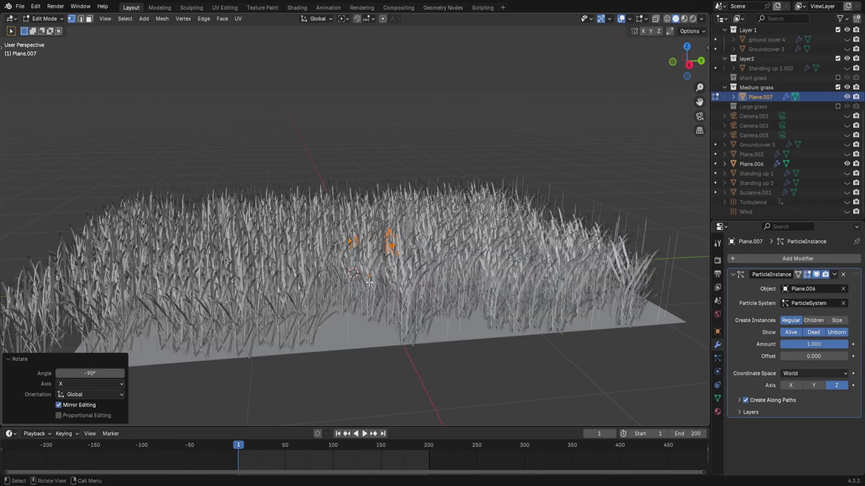
# Step: Preview the grass animation and randomize instance positions along the paths
pyautogui.press('Tab')
pyautogui.moveTo(352, 270); pyautogui.dragTo(393, 236, button='middle')
pyautogui.press('space')
pyautogui.press('Escape')
pyautogui.keyDown('shift'); pyautogui.moveTo(298, 195); pyautogui.dragTo(311, 200, button='middle'); pyautogui.keyUp('shift')
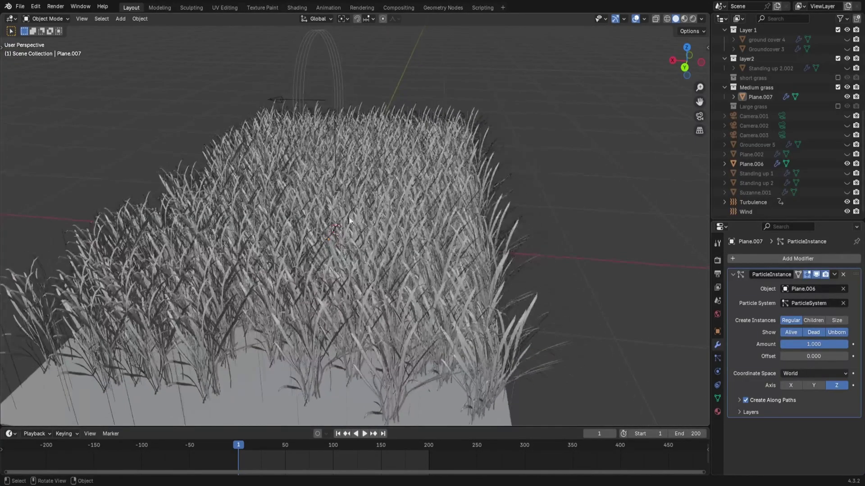
pyautogui.click(738, 400)
pyautogui.moveTo(788, 421); pyautogui.dragTo(814, 442)
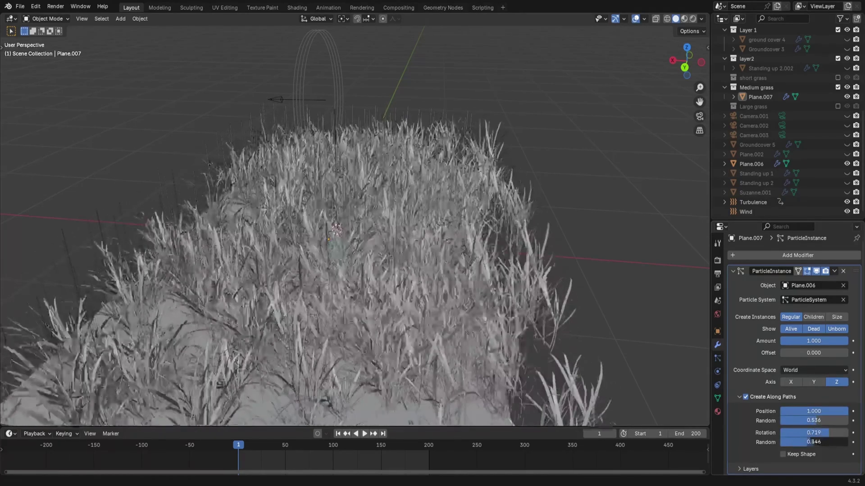
pyautogui.scroll(-5, 311, 250)
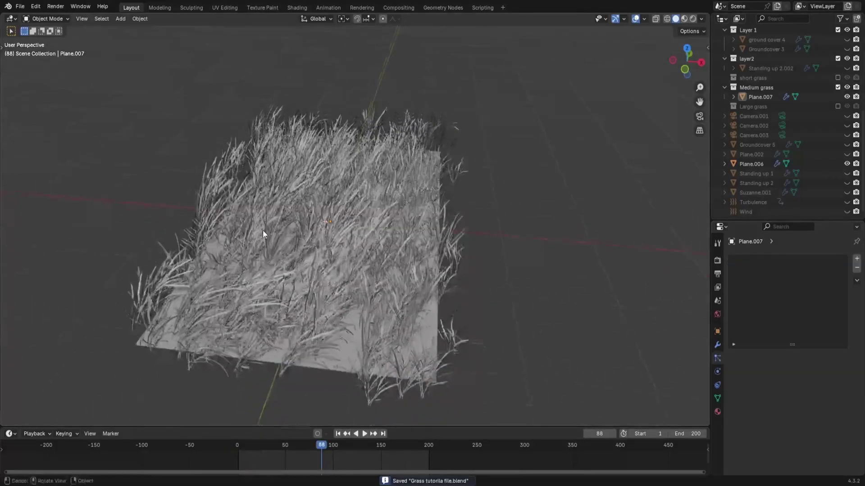
# Step: Move the Plane.007 grass geometry along Z in Edit Mode
pyautogui.moveTo(263, 230); pyautogui.dragTo(361, 298, button='middle')
pyautogui.scroll(5, 316, 265)
pyautogui.moveTo(290, 238); pyautogui.dragTo(384, 189, button='middle')
pyautogui.scroll(-5, 349, 221)
pyautogui.press('Tab')
pyautogui.press('g')
pyautogui.press('z')
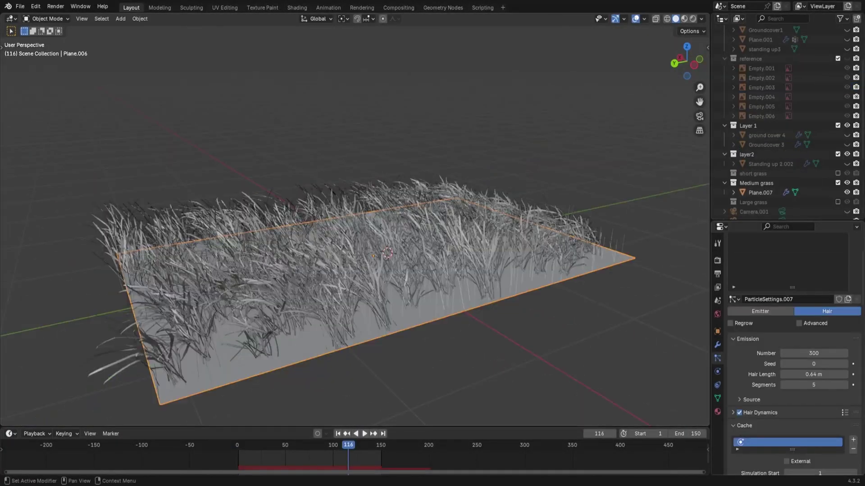
# Step: Play back the baked hair animation to watch the grass sway
pyautogui.scroll(-10, 793, 351)
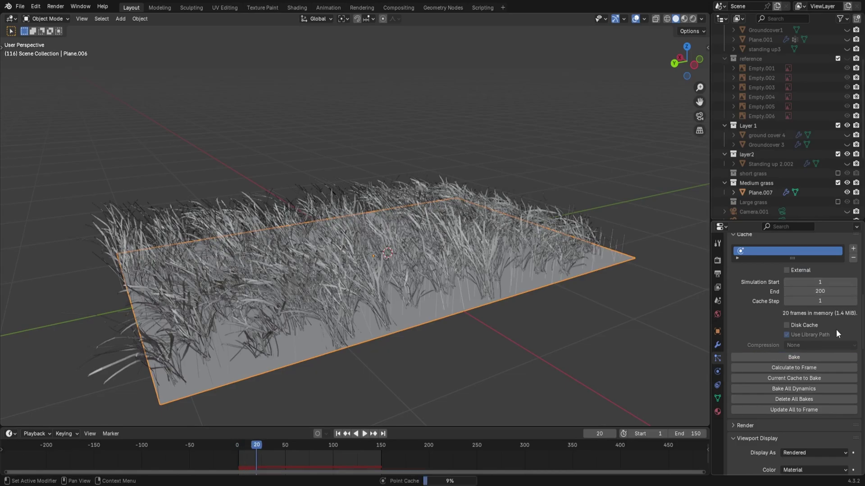
pyautogui.press('space')
pyautogui.moveTo(355, 321); pyautogui.dragTo(381, 310, button='middle')
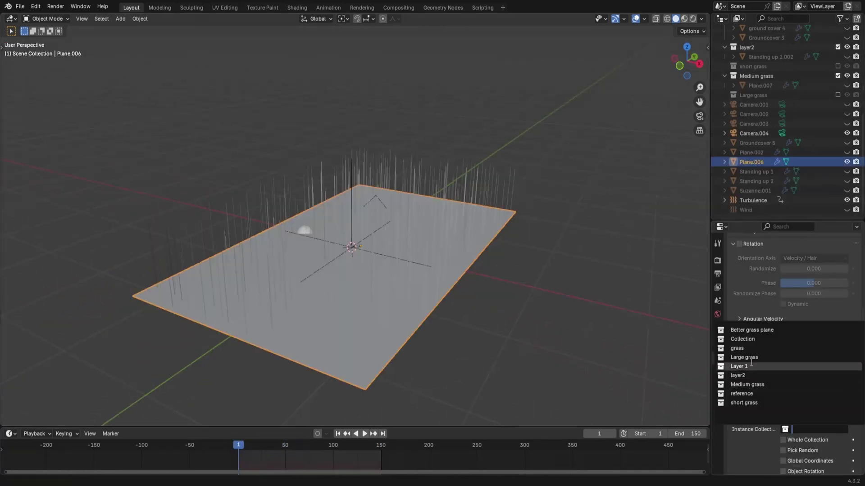
# Step: Instance the Layer 1 collection on Plane.006's hair particles and set All field weight to 0
pyautogui.click(751, 365)
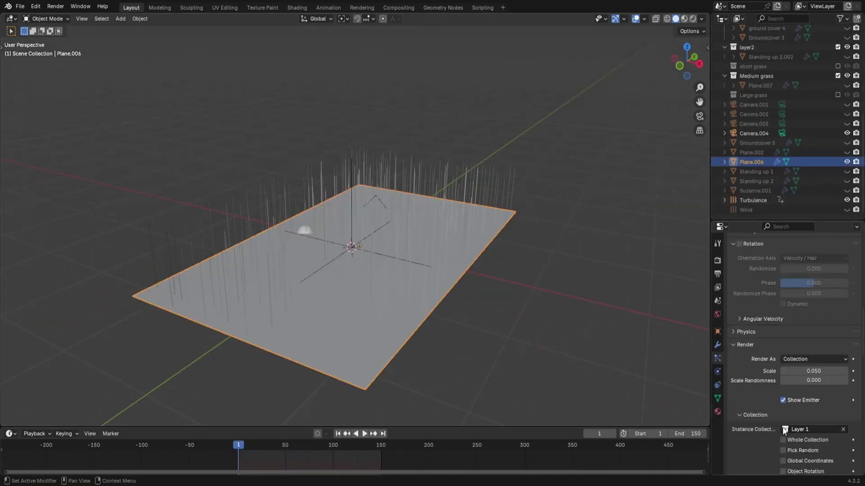
pyautogui.scroll(6, 814, 361)
pyautogui.click(823, 293)
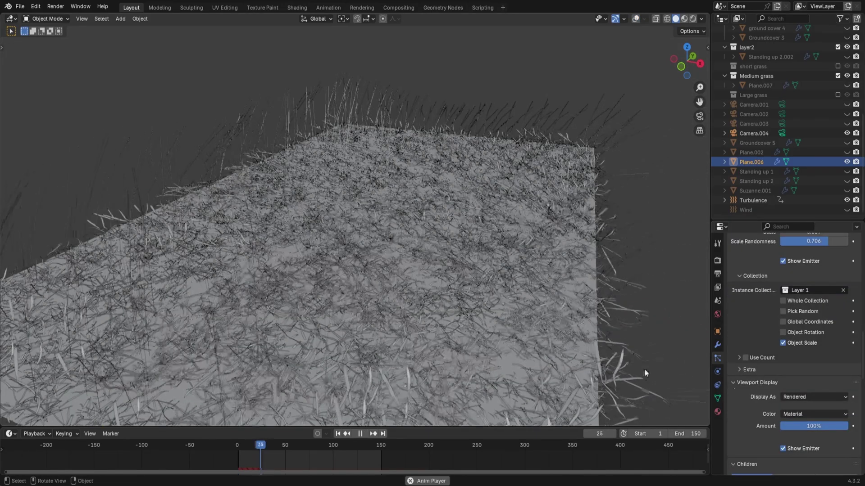
pyautogui.scroll(-5, 767, 400)
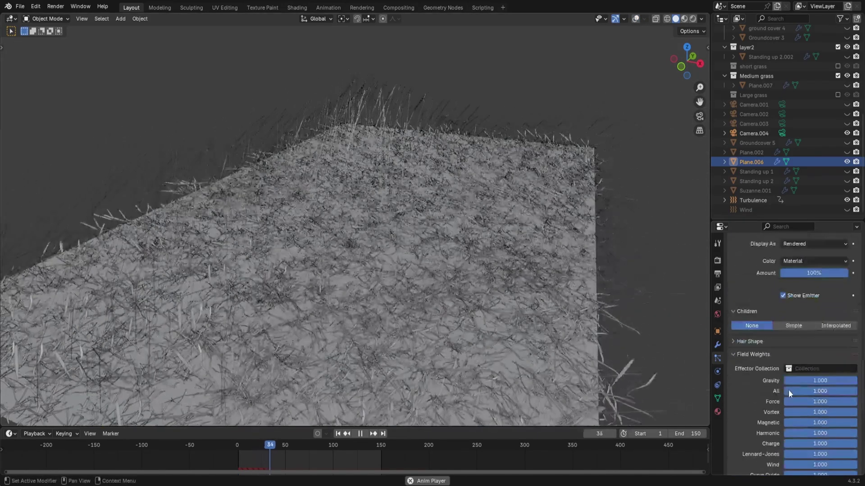
pyautogui.moveTo(805, 392); pyautogui.dragTo(732, 392)
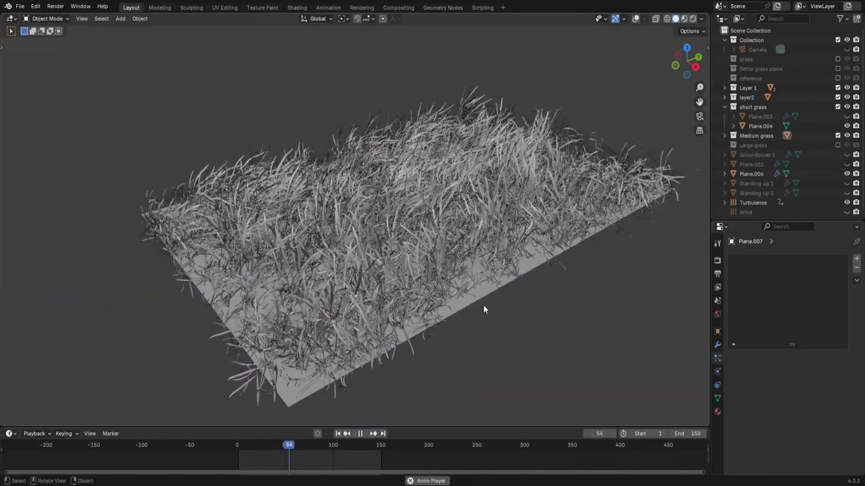
# Step: Show overlays again, bake the hair dynamics, and lower the viewport display amount
pyautogui.click(635, 18)
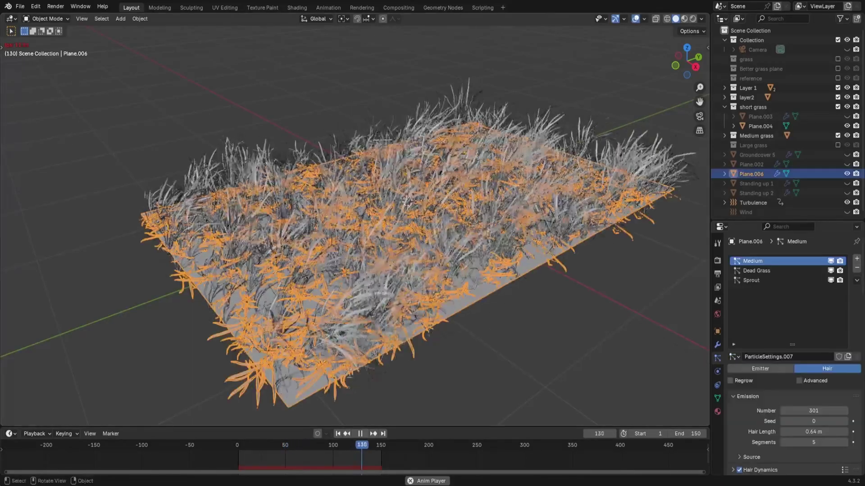
pyautogui.click(805, 319)
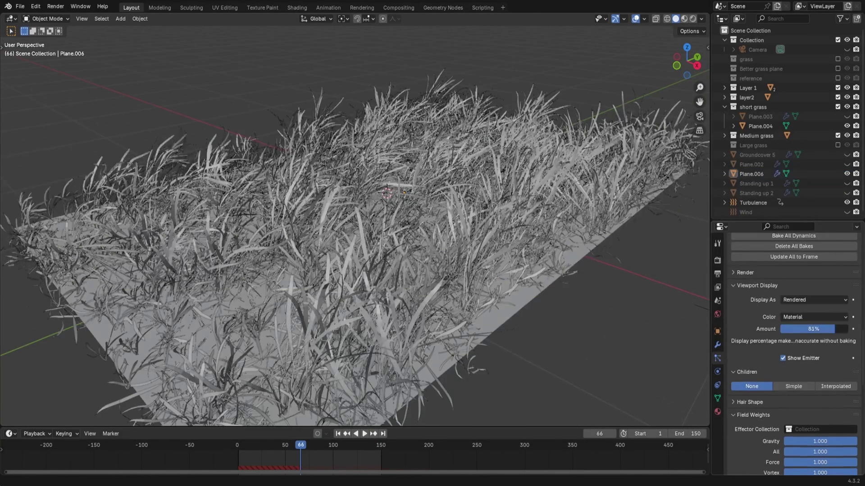
pyautogui.moveTo(814, 328); pyautogui.dragTo(786, 329)
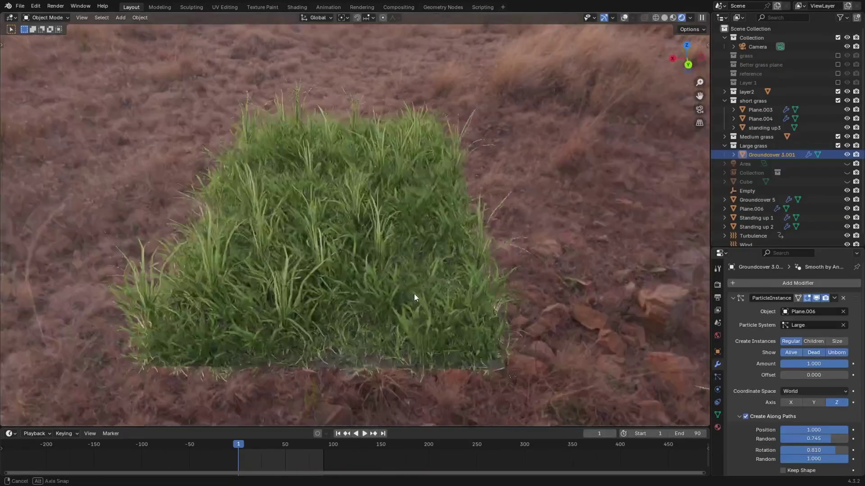
pyautogui.moveTo(414, 294); pyautogui.dragTo(358, 306, button='middle')
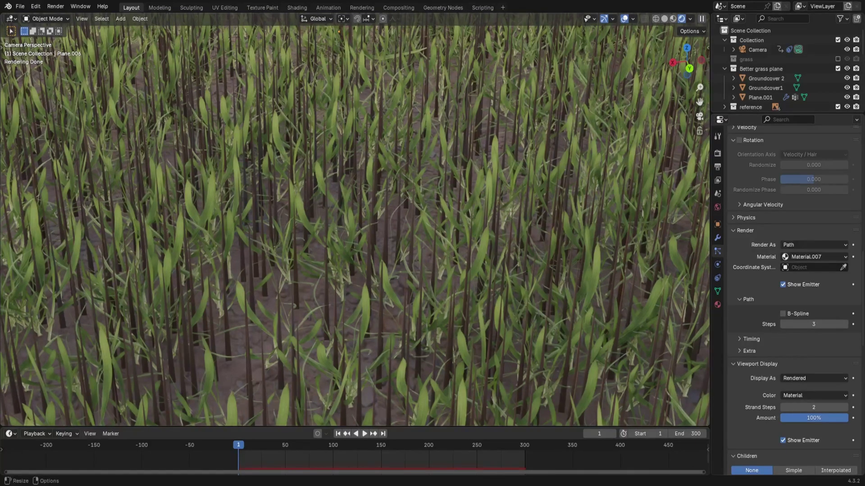
# Step: Set hair Render As to None and raise the belfast_sunset_4k world Background strength
pyautogui.click(823, 245)
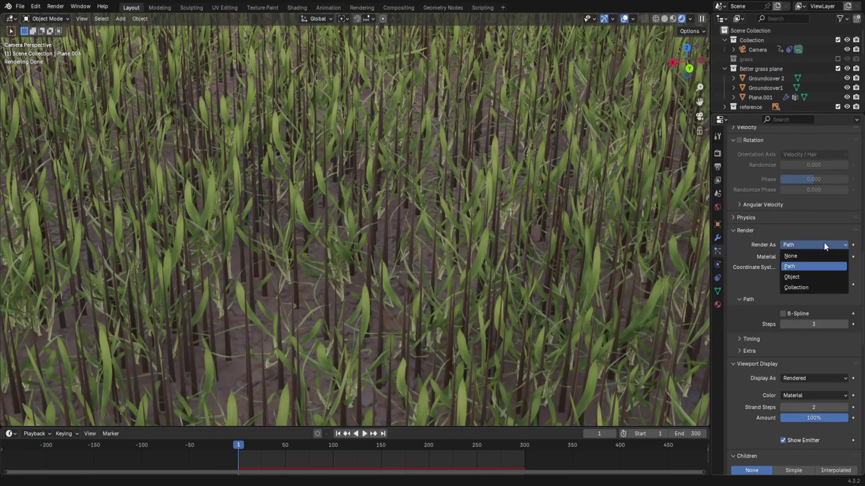
pyautogui.click(804, 255)
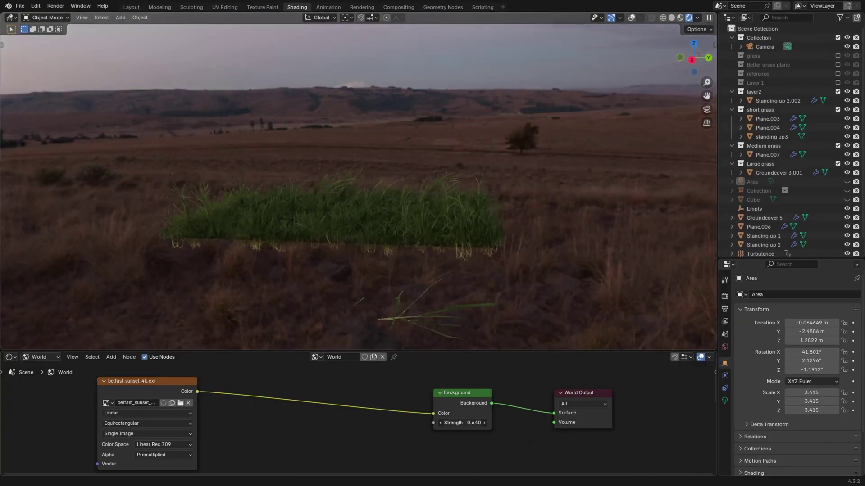
pyautogui.moveTo(464, 423); pyautogui.dragTo(291, 423)
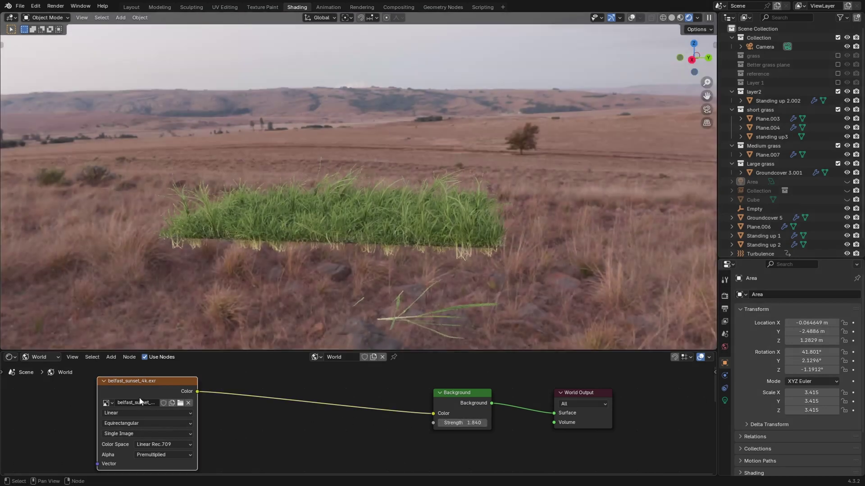
pyautogui.scroll(-2, 284, 404)
pyautogui.moveTo(222, 428); pyautogui.dragTo(232, 404, button='middle')
pyautogui.scroll(3, 229, 455)
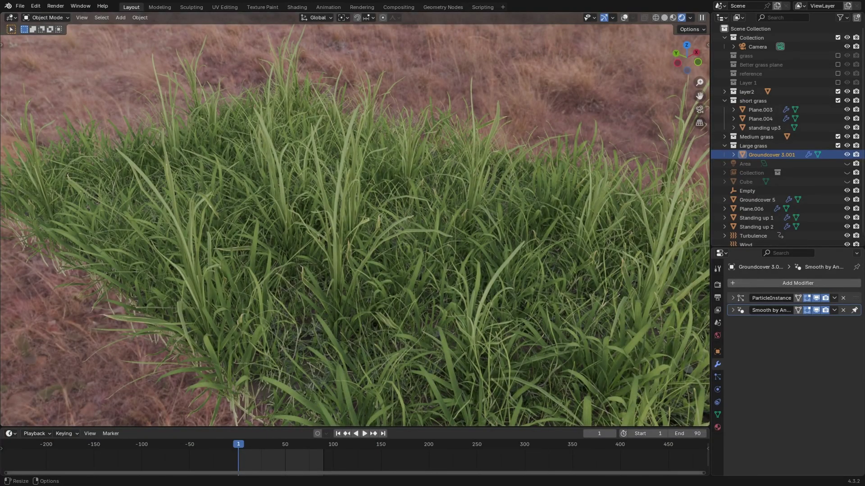
# Step: Orbit, zoom and pan over the grass patch to look level at the photo empty beyond it
pyautogui.moveTo(349, 285); pyautogui.dragTo(409, 305, button='middle')
pyautogui.scroll(-8, 416, 304)
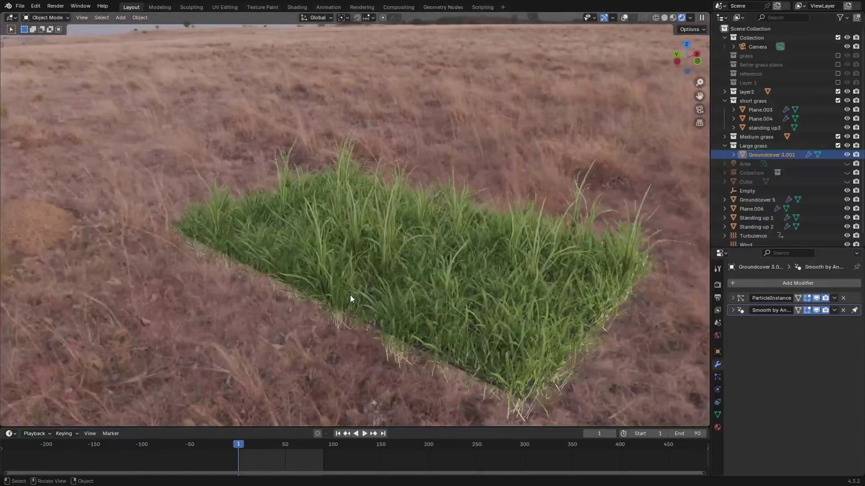
pyautogui.keyDown('shift'); pyautogui.moveTo(350, 293); pyautogui.dragTo(318, 296, button='middle'); pyautogui.keyUp('shift')
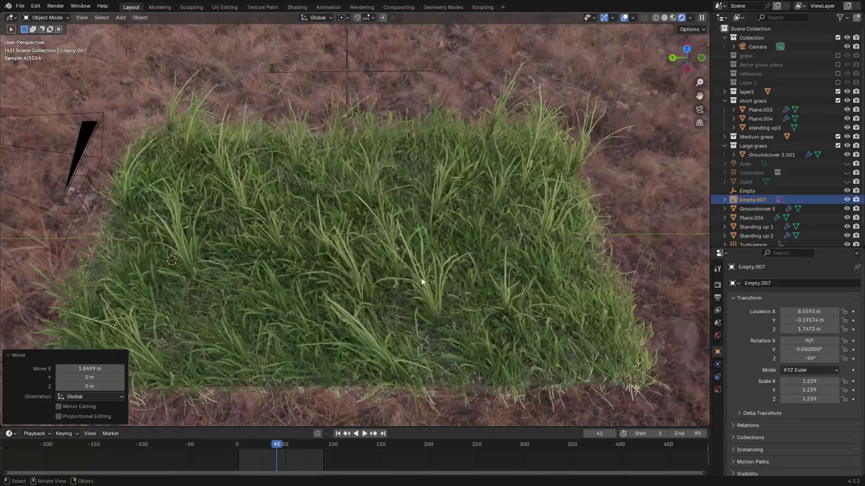
pyautogui.moveTo(415, 275); pyautogui.dragTo(363, 299, button='middle')
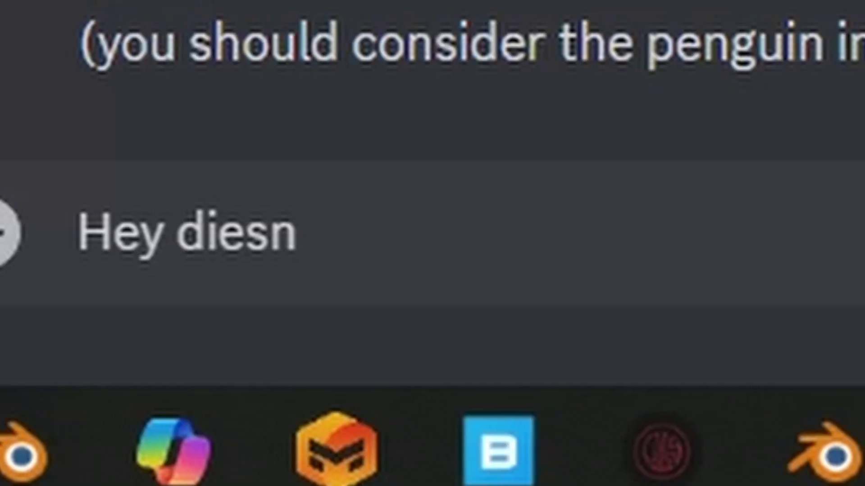
# Step: Fix the Discord message to read 'Hey does anybody want to be my guinea pig?' and replay the grass-hill video
pyautogui.press('BackSpace')
pyautogui.press('BackSpace')
pyautogui.press('BackSpace')
pyautogui.press('BackSpace')
pyautogui.write('oes anybody want to ')
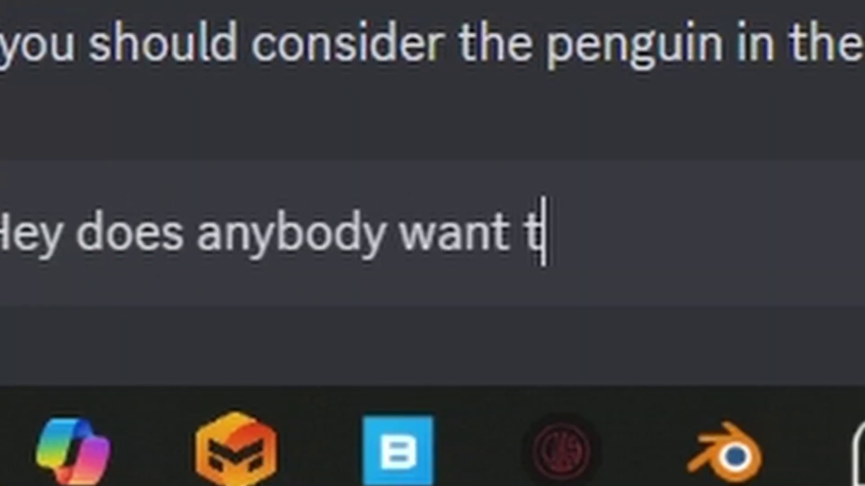
pyautogui.write('be my guinea pig?')
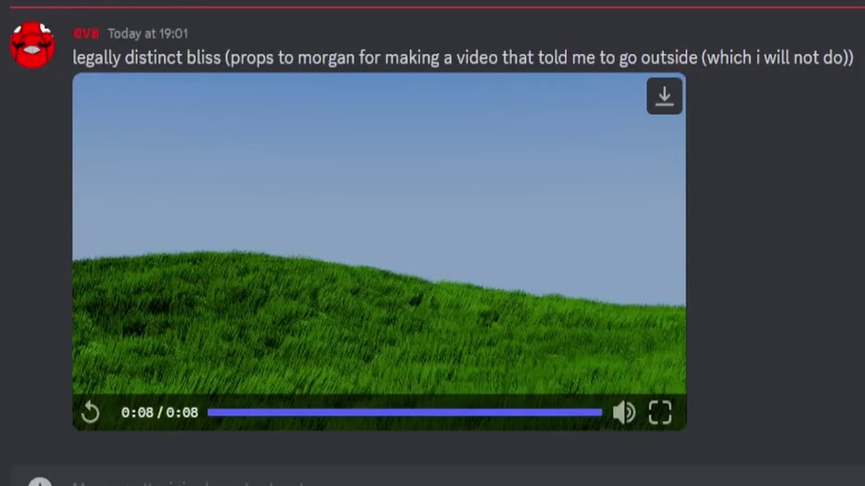
pyautogui.click(586, 247)
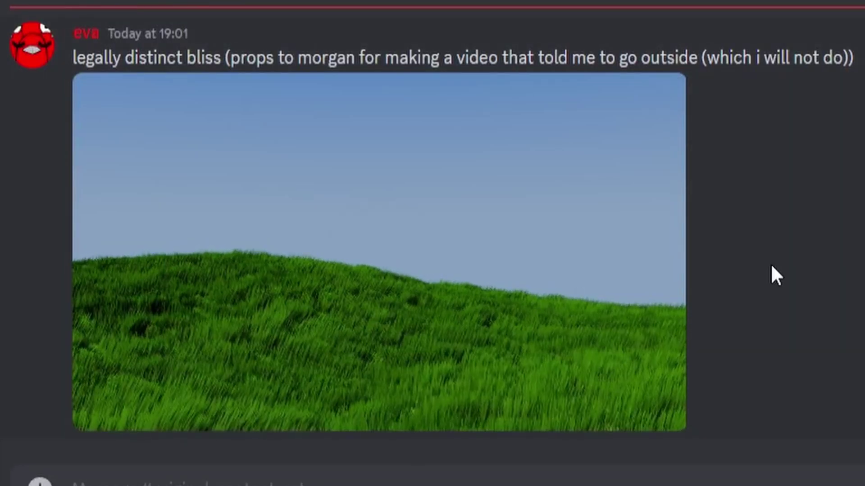